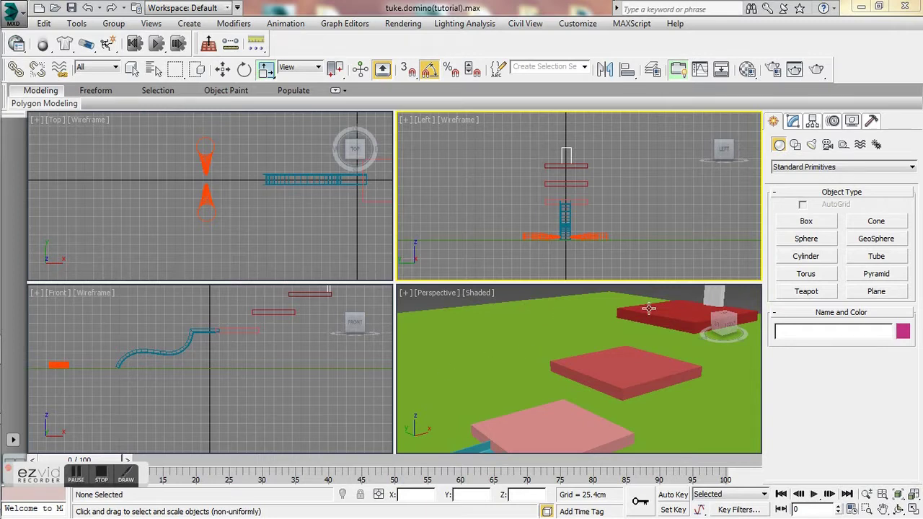
Inspect the three stepped platforms, the blue track and the single upright domino from several angles
{"action": "middle_click_drag", "start_coordinate": [606, 340], "coordinate": [580, 368]}
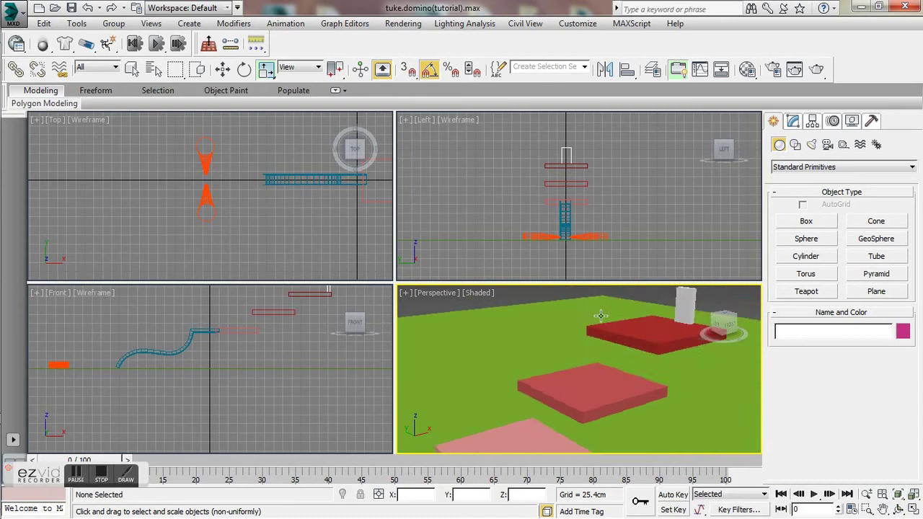
{"action": "scroll", "coordinate": [557, 408], "scroll_direction": "down", "scroll_amount": 5}
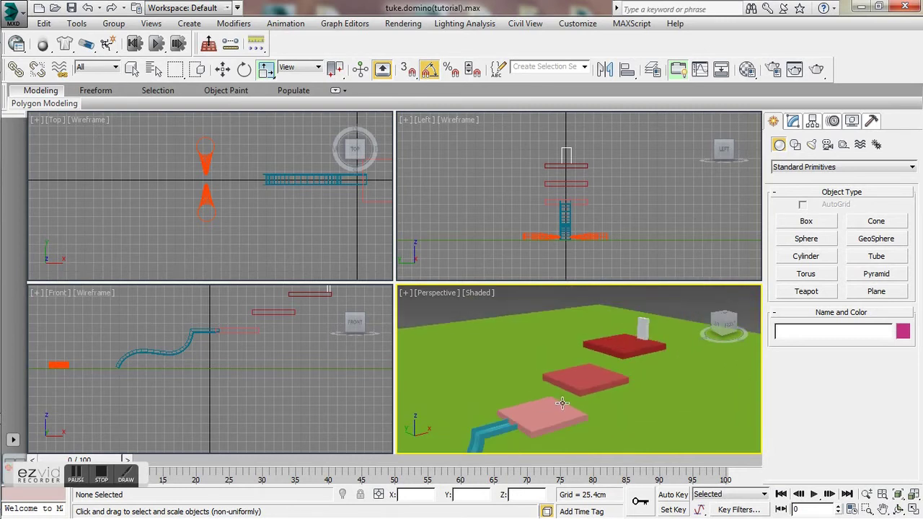
{"action": "scroll", "coordinate": [563, 406], "scroll_direction": "down", "scroll_amount": 3}
{"action": "scroll", "coordinate": [574, 374], "scroll_direction": "up", "scroll_amount": 8}
{"action": "mouse_move", "coordinate": [587, 375]}
{"action": "middle_mouse_down"}
{"action": "mouse_move", "coordinate": [589, 360]}
{"action": "mouse_move", "coordinate": [631, 385]}
{"action": "mouse_move", "coordinate": [699, 343]}
{"action": "mouse_move", "coordinate": [632, 354]}
{"action": "mouse_move", "coordinate": [712, 287]}
{"action": "middle_mouse_up"}
{"action": "mouse_move", "coordinate": [537, 361]}
{"action": "middle_mouse_down"}
{"action": "mouse_move", "coordinate": [632, 334]}
{"action": "mouse_move", "coordinate": [604, 363]}
{"action": "mouse_move", "coordinate": [505, 414]}
{"action": "middle_mouse_up"}
{"action": "scroll", "coordinate": [576, 366], "scroll_direction": "down", "scroll_amount": 4}
{"action": "middle_click_drag", "start_coordinate": [707, 313], "coordinate": [625, 371]}
{"action": "left_click", "coordinate": [726, 327]}
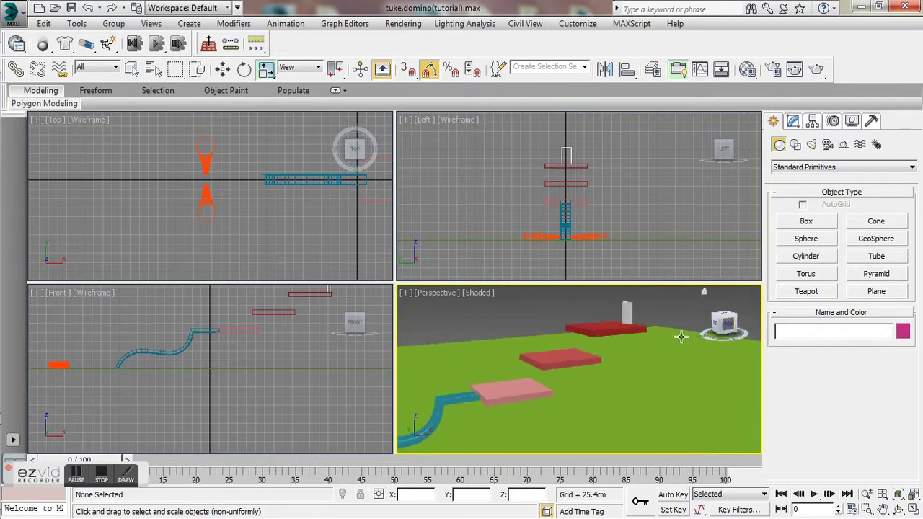
{"action": "middle_click_drag", "start_coordinate": [585, 314], "coordinate": [595, 373]}
{"action": "scroll", "coordinate": [595, 372], "scroll_direction": "up", "scroll_amount": 4}
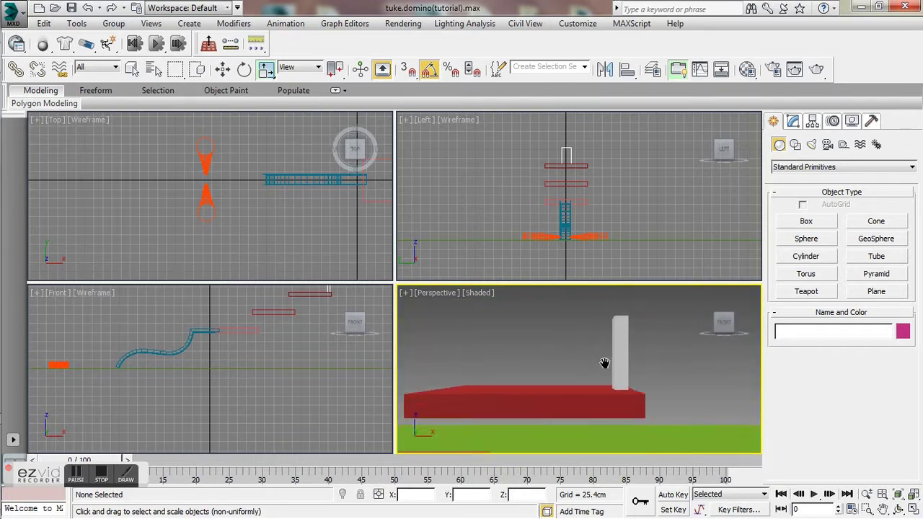
{"action": "scroll", "coordinate": [624, 364], "scroll_direction": "down", "scroll_amount": 1}
Select the white domino on the dark red platform for moving and show its box dimensions
{"action": "left_click", "coordinate": [638, 359]}
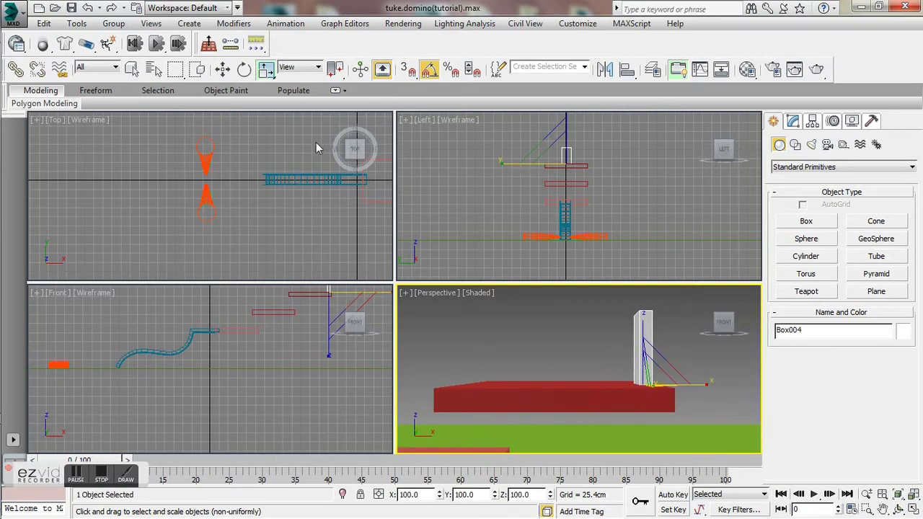
{"action": "left_click", "coordinate": [223, 68]}
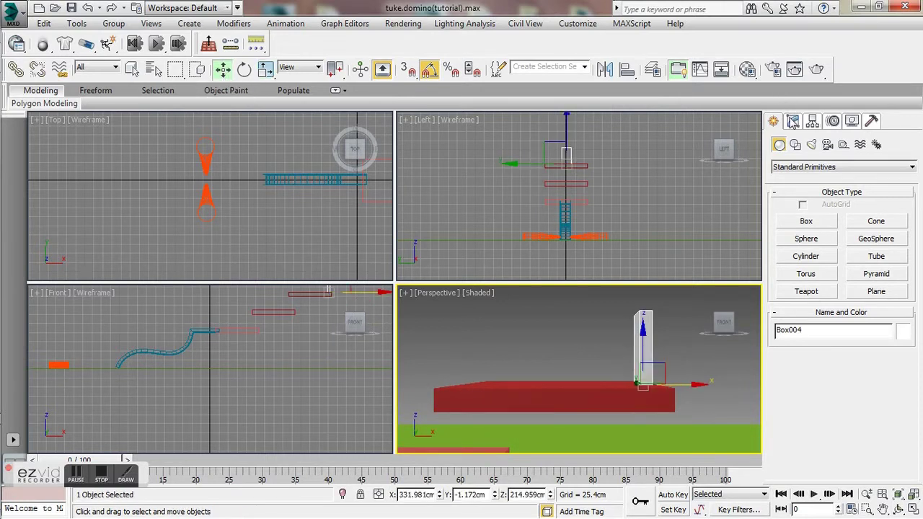
{"action": "left_click", "coordinate": [793, 121]}
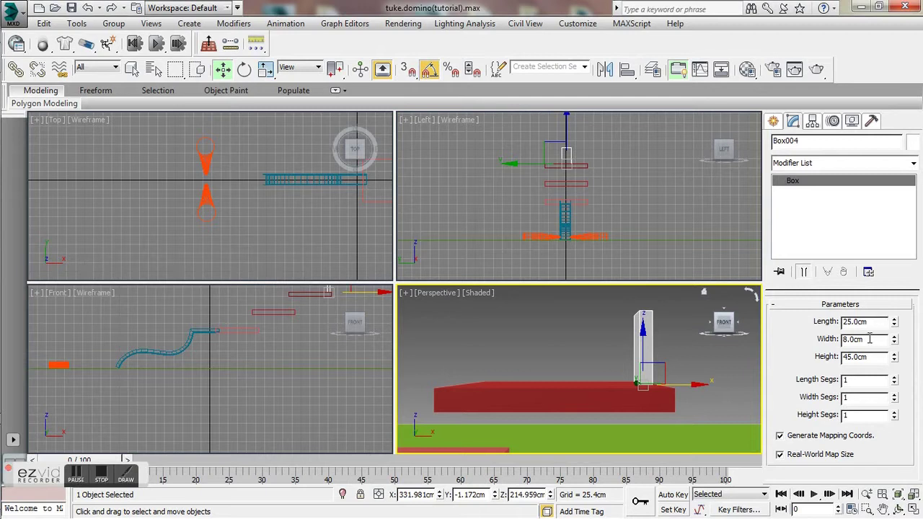
{"action": "middle_click_drag", "start_coordinate": [610, 386], "coordinate": [697, 386], "text": "alt"}
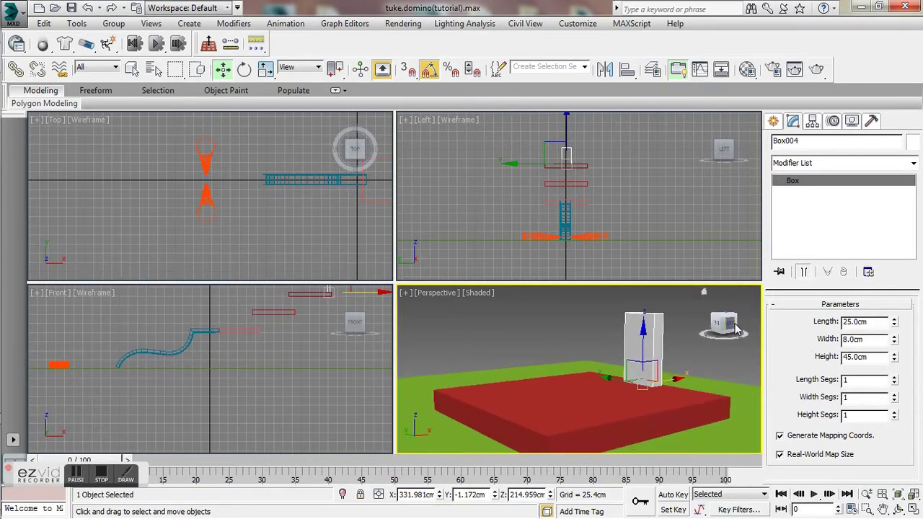
{"action": "left_click", "coordinate": [727, 326]}
Clone the domino as one independent copy, placed about 18 cm along the X axis towards the lower platforms
{"action": "left_click_drag", "start_coordinate": [691, 385], "coordinate": [665, 393], "text": "shift"}
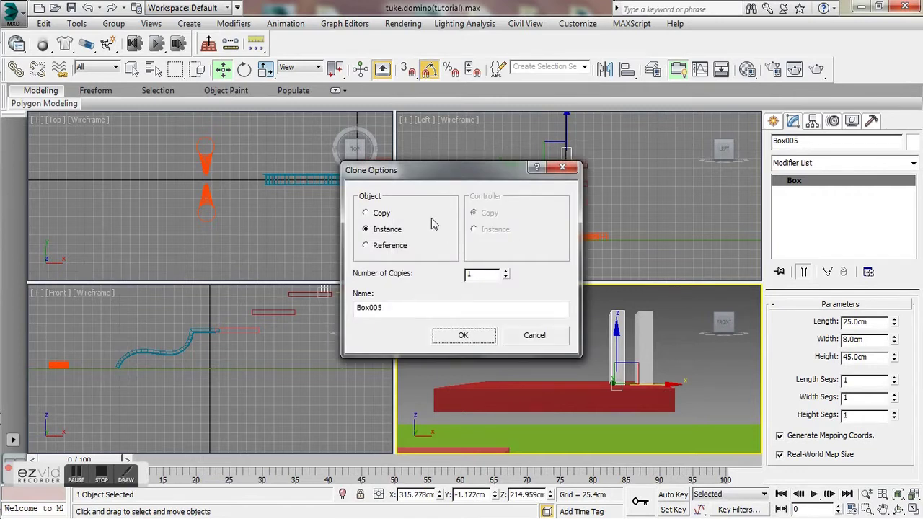
{"action": "left_click", "coordinate": [557, 340]}
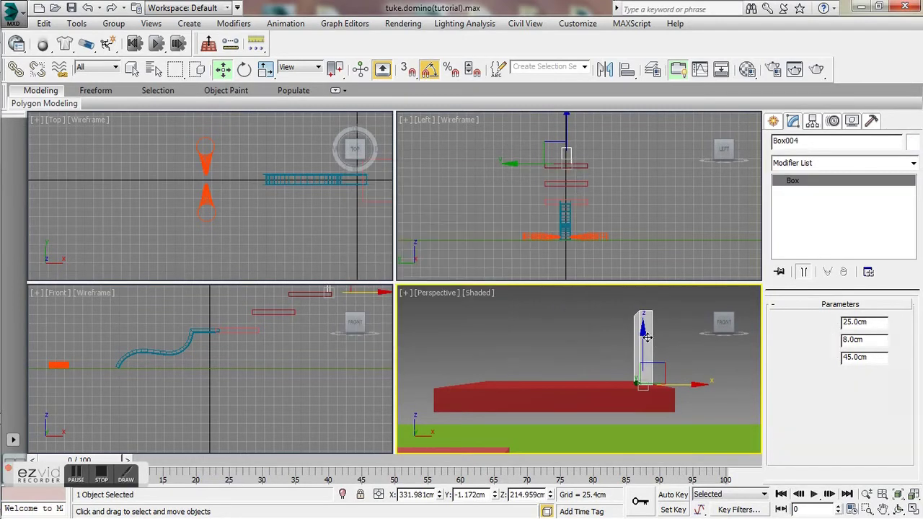
{"action": "left_click_drag", "start_coordinate": [667, 386], "coordinate": [655, 387], "text": "shift"}
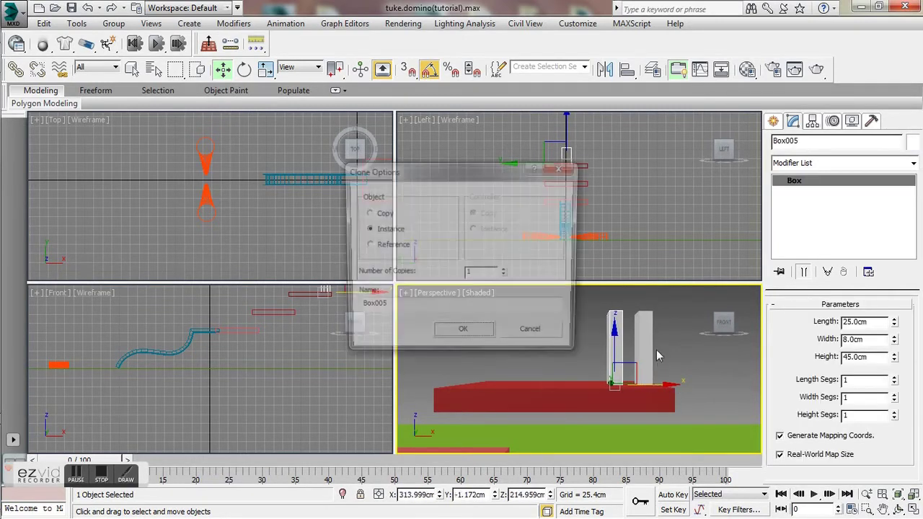
{"action": "left_click", "coordinate": [366, 213]}
{"action": "left_click", "coordinate": [463, 335]}
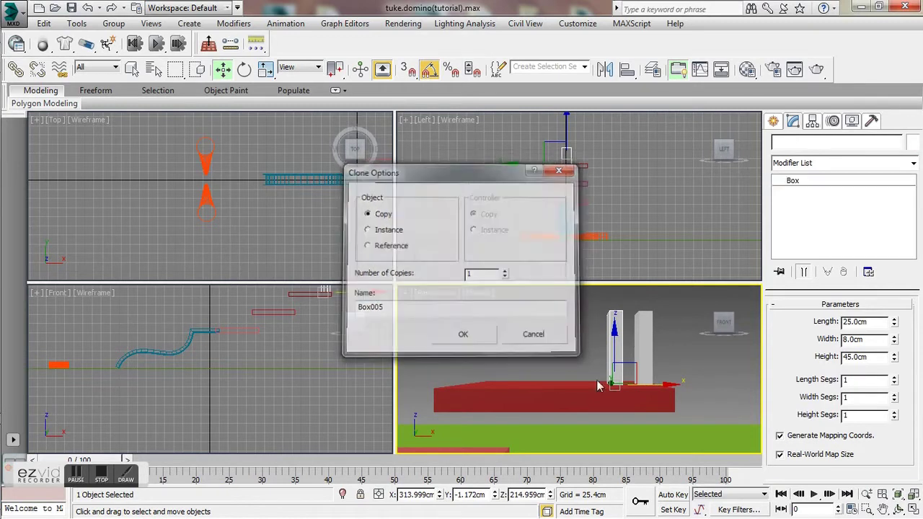
Clone the copied domino about 16 cm further in the same direction as 20 instances, forming a row
{"action": "left_click_drag", "start_coordinate": [667, 386], "coordinate": [642, 386], "text": "shift"}
{"action": "left_click", "coordinate": [366, 229]}
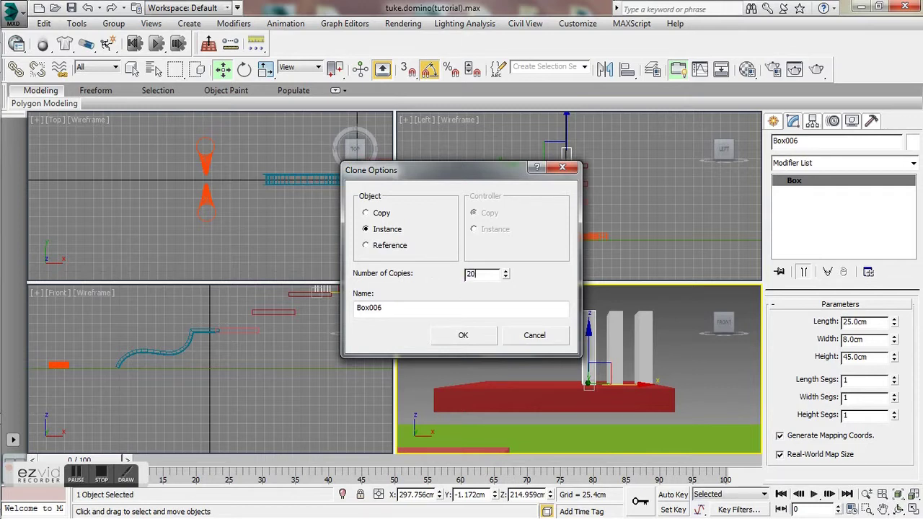
{"action": "left_click", "coordinate": [463, 335]}
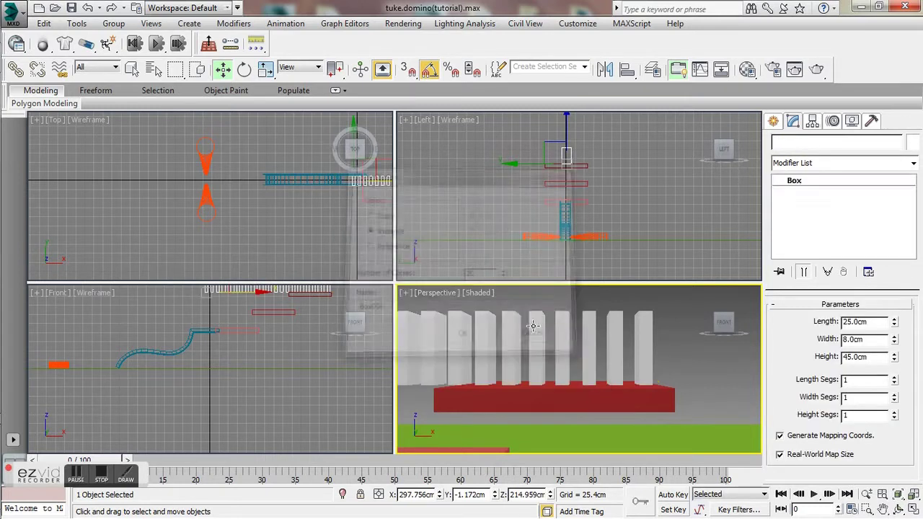
Move the fifteen dominoes beyond the end of the dark red platform down to the middle platform's level
{"action": "left_click", "coordinate": [646, 333]}
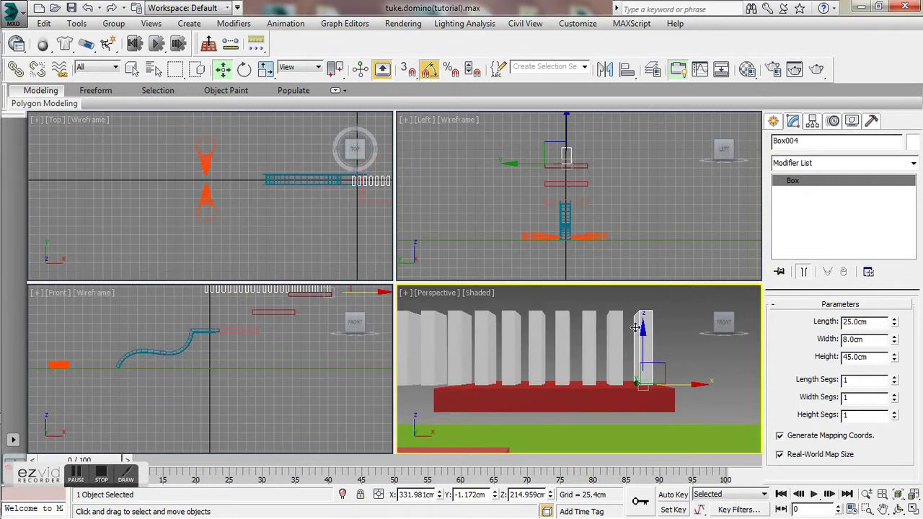
{"action": "middle_click_drag", "start_coordinate": [548, 330], "coordinate": [596, 337]}
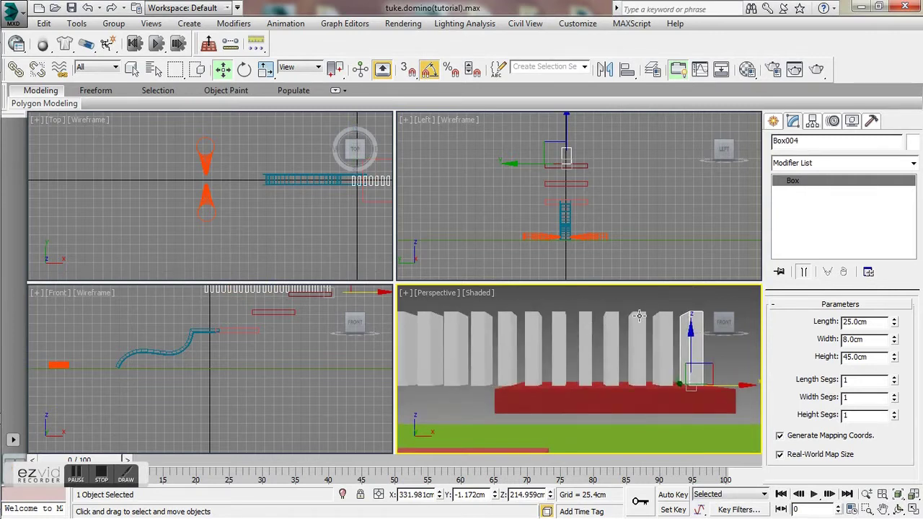
{"action": "middle_click_drag", "start_coordinate": [514, 336], "coordinate": [546, 330]}
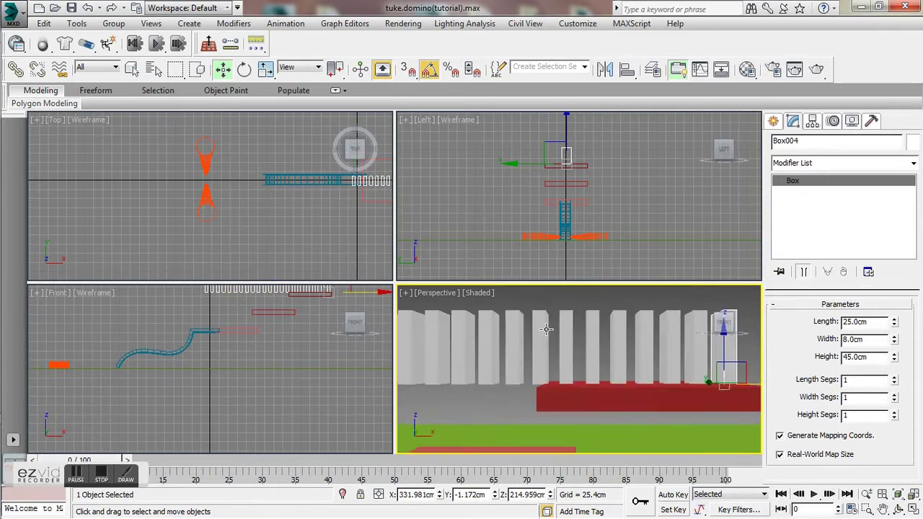
{"action": "scroll", "coordinate": [546, 329], "scroll_direction": "down", "scroll_amount": 6}
{"action": "scroll", "coordinate": [581, 339], "scroll_direction": "up", "scroll_amount": 2}
{"action": "scroll", "coordinate": [581, 339], "scroll_direction": "down", "scroll_amount": 2}
{"action": "scroll", "coordinate": [503, 339], "scroll_direction": "up", "scroll_amount": 2}
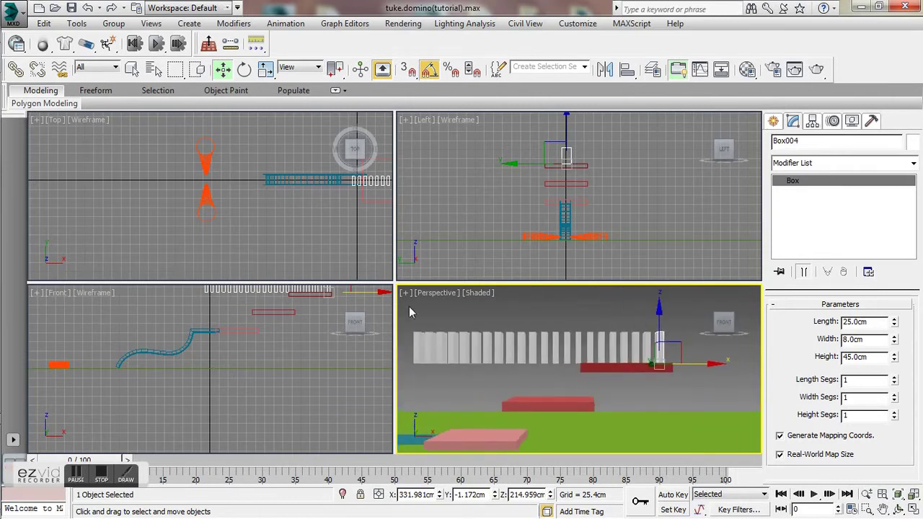
{"action": "left_click_drag", "start_coordinate": [582, 368], "coordinate": [581, 368]}
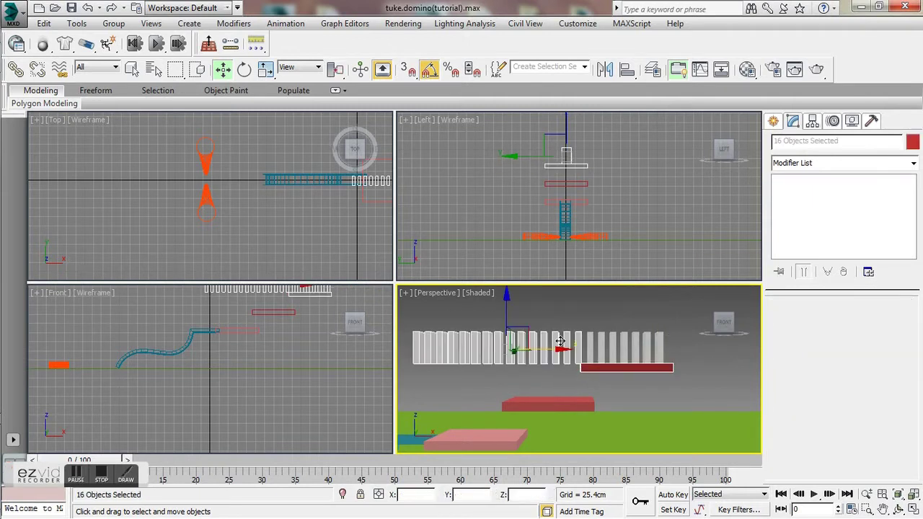
{"action": "left_click", "coordinate": [528, 389]}
{"action": "left_click_drag", "start_coordinate": [408, 325], "coordinate": [580, 360]}
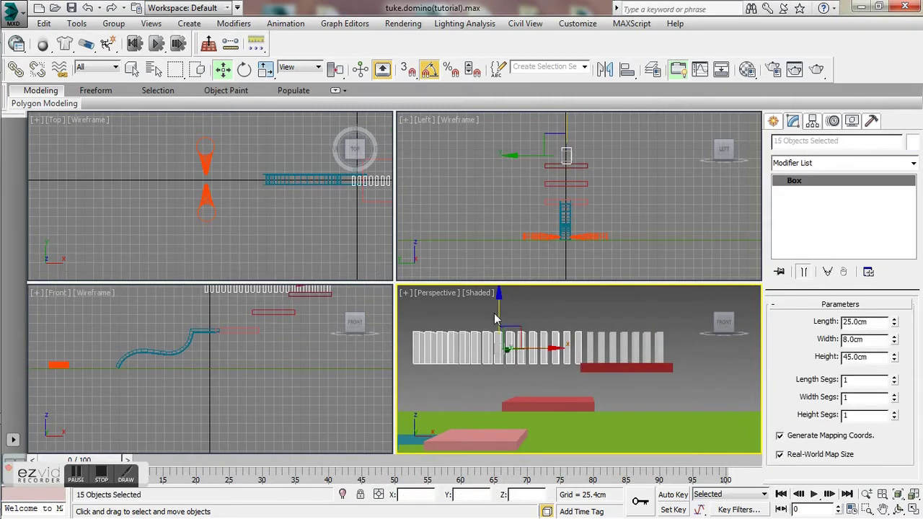
{"action": "left_click_drag", "start_coordinate": [498, 311], "coordinate": [492, 355]}
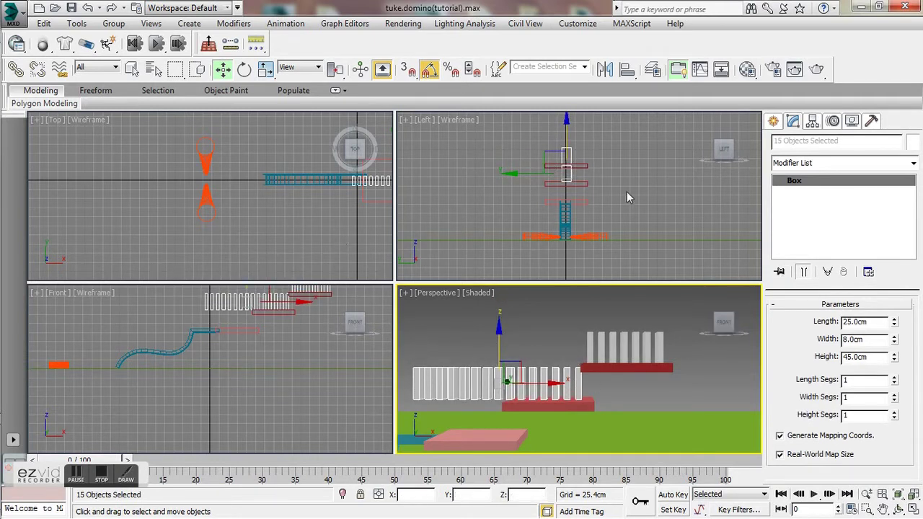
Shift the fifteen lowered dominoes along the X axis, away from the dark red platform
{"action": "scroll", "coordinate": [242, 375], "scroll_direction": "up", "scroll_amount": 3}
{"action": "middle_click_drag", "start_coordinate": [262, 316], "coordinate": [293, 394]}
{"action": "scroll", "coordinate": [292, 384], "scroll_direction": "up", "scroll_amount": 3}
{"action": "middle_click_drag", "start_coordinate": [290, 331], "coordinate": [275, 396]}
{"action": "left_click_drag", "start_coordinate": [229, 355], "coordinate": [214, 358]}
{"action": "middle_click_drag", "start_coordinate": [285, 351], "coordinate": [209, 388]}
{"action": "left_click_drag", "start_coordinate": [150, 388], "coordinate": [127, 394]}
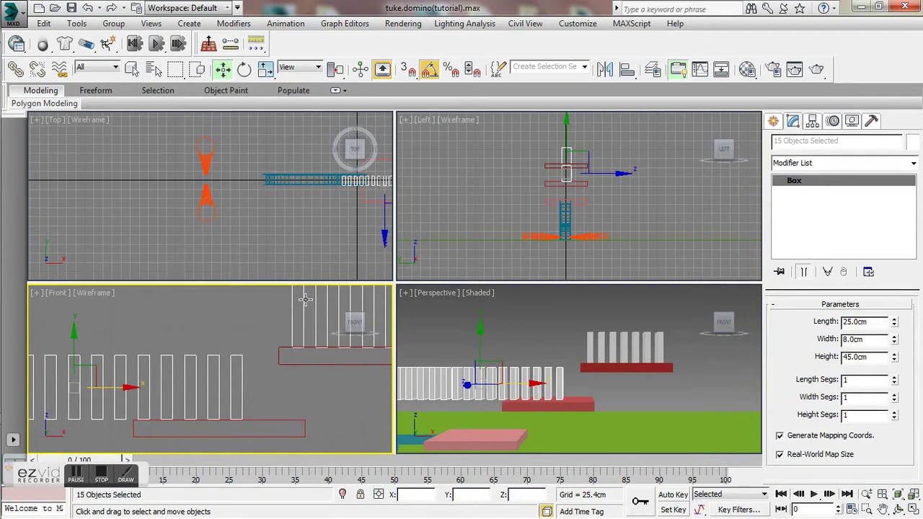
Lower the ten dominoes beyond the end of the middle platform by about 50.6 cm onto the pink platform
{"action": "middle_click_drag", "start_coordinate": [181, 371], "coordinate": [373, 322]}
{"action": "left_click_drag", "start_coordinate": [73, 306], "coordinate": [211, 375]}
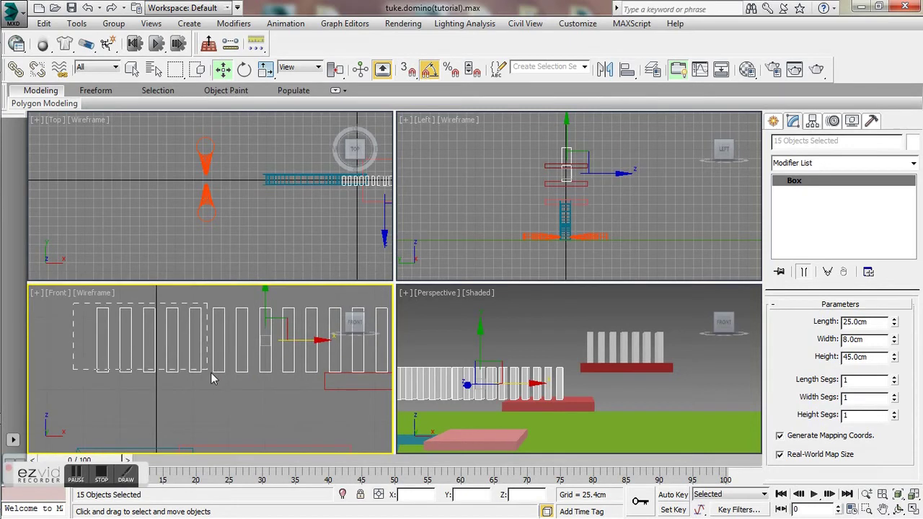
{"action": "left_click_drag", "start_coordinate": [309, 393], "coordinate": [310, 394]}
{"action": "left_click", "coordinate": [301, 386]}
{"action": "left_click_drag", "start_coordinate": [75, 304], "coordinate": [106, 307]}
{"action": "left_click_drag", "start_coordinate": [315, 393], "coordinate": [315, 393]}
{"action": "middle_click_drag", "start_coordinate": [273, 391], "coordinate": [289, 377]}
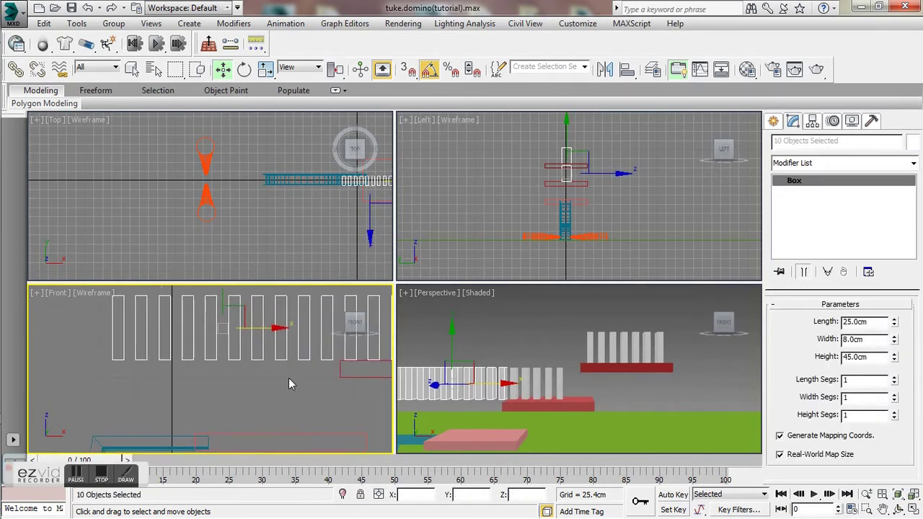
{"action": "left_click_drag", "start_coordinate": [218, 311], "coordinate": [205, 379]}
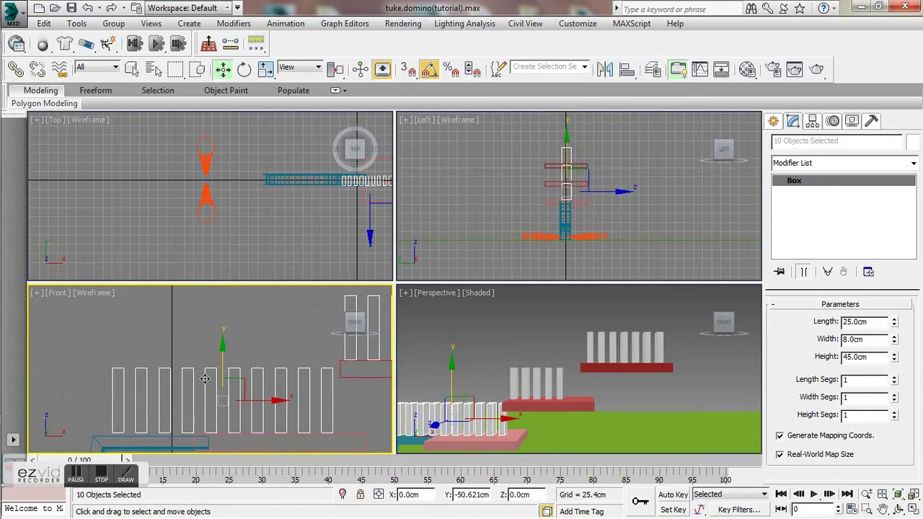
Delete the seven dominoes nearest the track from the lowest row, keeping the three nearest the middle platform
{"action": "left_click", "coordinate": [108, 339]}
{"action": "left_click_drag", "start_coordinate": [93, 351], "coordinate": [192, 416]}
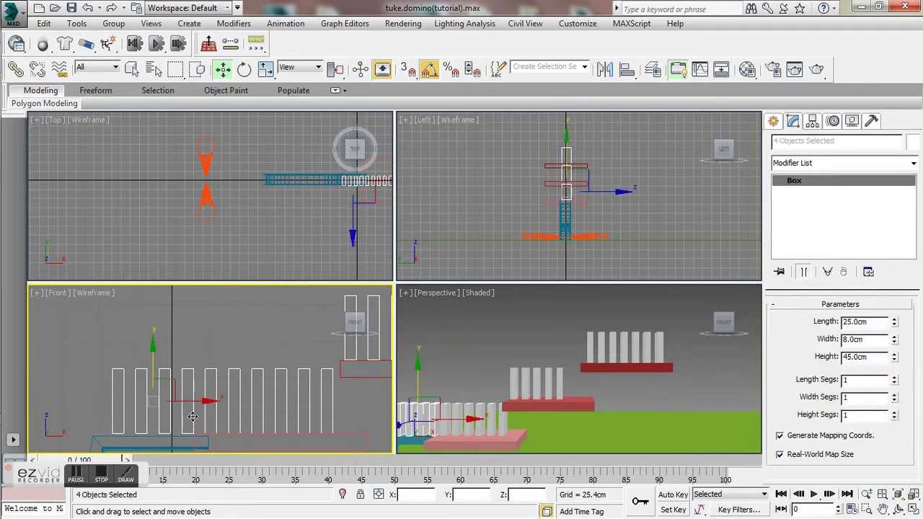
{"action": "key", "text": "Delete"}
{"action": "left_click", "coordinate": [210, 411]}
{"action": "key", "text": "Delete"}
{"action": "left_click", "coordinate": [238, 420]}
{"action": "key", "text": "Delete"}
{"action": "left_click", "coordinate": [263, 412]}
{"action": "key", "text": "Delete"}
Shift the three remaining dominoes on the pink platform about 6.7 cm along X towards the track
{"action": "left_click_drag", "start_coordinate": [241, 424], "coordinate": [333, 404]}
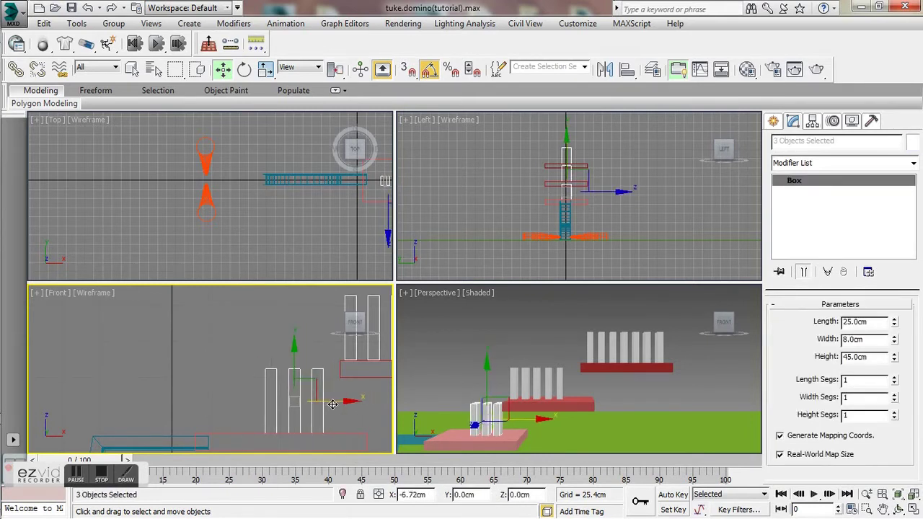
{"action": "middle_click_drag", "start_coordinate": [275, 398], "coordinate": [277, 391]}
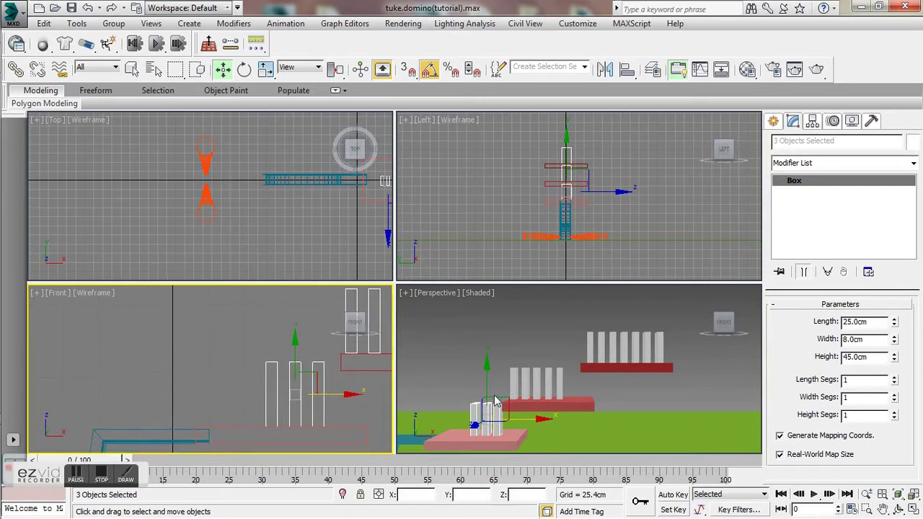
{"action": "middle_click_drag", "start_coordinate": [465, 416], "coordinate": [521, 413]}
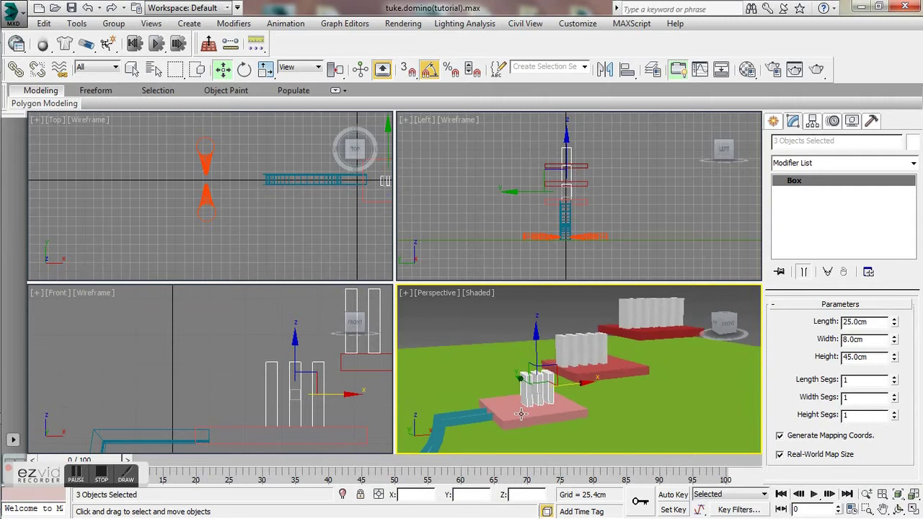
Create a sphere with a radius of about 12.8 cm where the track meets the pink platform
{"action": "left_click", "coordinate": [774, 120]}
{"action": "left_click", "coordinate": [791, 244]}
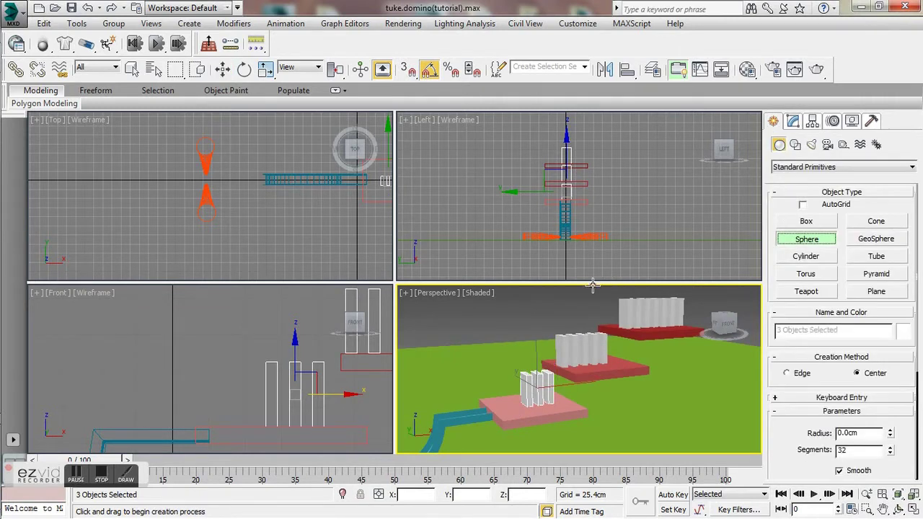
{"action": "middle_click_drag", "start_coordinate": [355, 204], "coordinate": [245, 231]}
{"action": "scroll", "coordinate": [268, 224], "scroll_direction": "up", "scroll_amount": 5}
{"action": "middle_click_drag", "start_coordinate": [283, 203], "coordinate": [220, 262]}
{"action": "left_click_drag", "start_coordinate": [233, 212], "coordinate": [243, 204]}
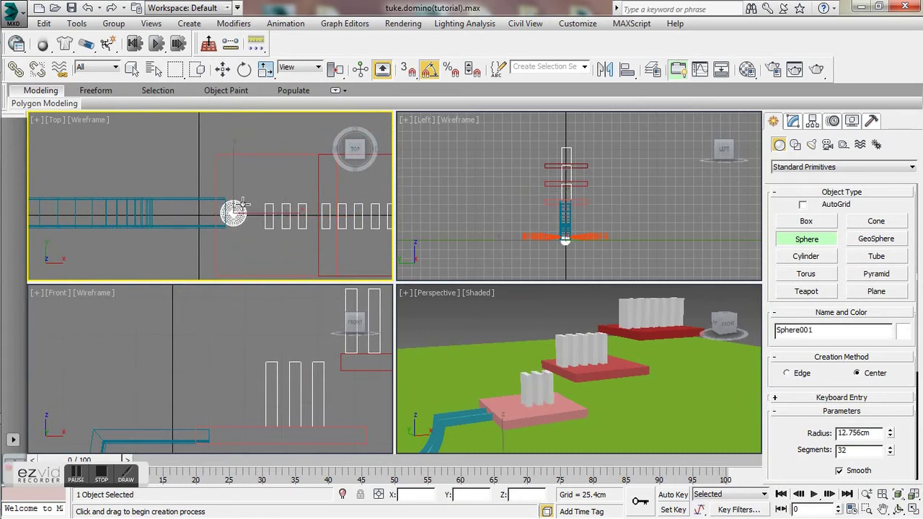
Raise the sphere to about 126.4 cm so it sits on the pink platform, and centre it across the domino row
{"action": "key", "text": "w"}
{"action": "left_click_drag", "start_coordinate": [504, 433], "coordinate": [500, 349]}
{"action": "middle_click_drag", "start_coordinate": [549, 240], "coordinate": [540, 246]}
{"action": "scroll", "coordinate": [541, 244], "scroll_direction": "up", "scroll_amount": 5}
{"action": "scroll", "coordinate": [570, 182], "scroll_direction": "up", "scroll_amount": 2}
{"action": "middle_click_drag", "start_coordinate": [570, 182], "coordinate": [524, 255]}
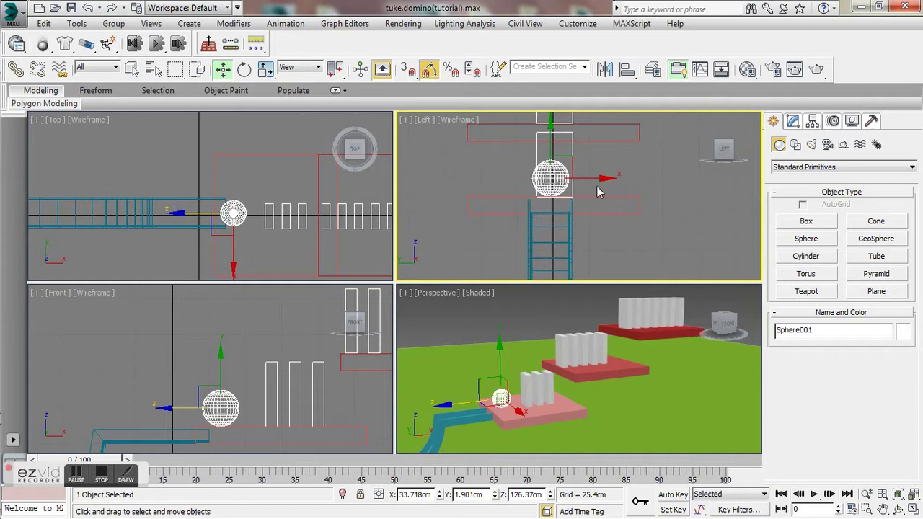
{"action": "left_click_drag", "start_coordinate": [597, 179], "coordinate": [600, 180]}
Shift the blue track and the orange shapes at its end sideways into line with the sphere, leaving out the ground plane
{"action": "middle_click_drag", "start_coordinate": [533, 214], "coordinate": [513, 185]}
{"action": "scroll", "coordinate": [513, 187], "scroll_direction": "down", "scroll_amount": 4}
{"action": "middle_click_drag", "start_coordinate": [494, 224], "coordinate": [495, 191]}
{"action": "left_click_drag", "start_coordinate": [430, 192], "coordinate": [601, 204]}
{"action": "left_click_drag", "start_coordinate": [619, 245], "coordinate": [619, 244]}
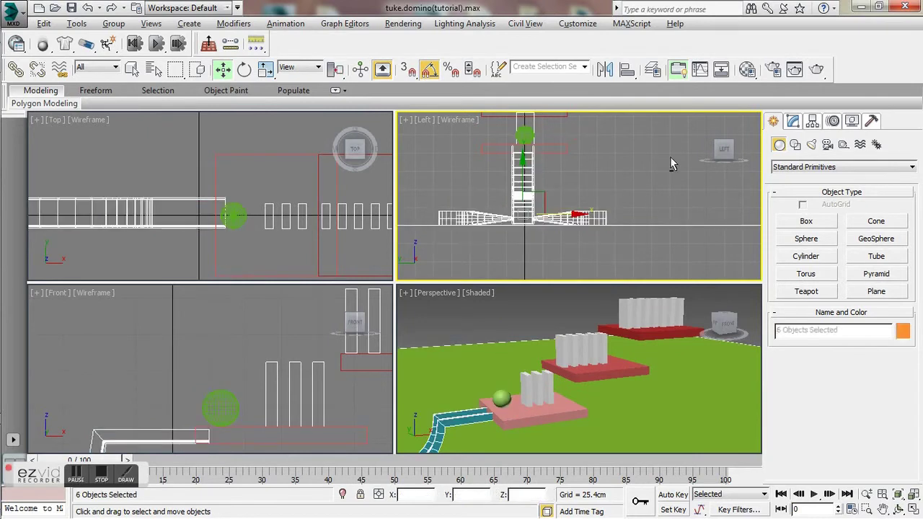
{"action": "left_click", "coordinate": [590, 222], "text": "alt"}
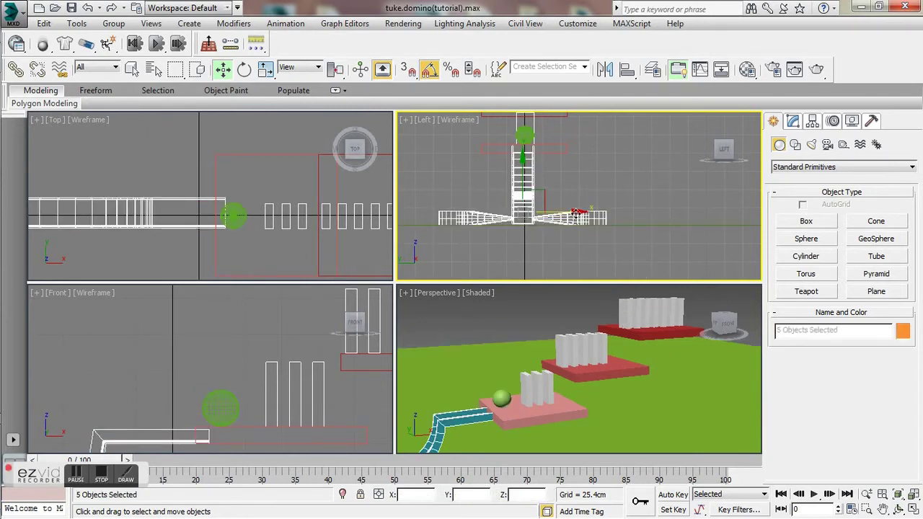
{"action": "left_click_drag", "start_coordinate": [577, 213], "coordinate": [580, 213]}
{"action": "left_click", "coordinate": [571, 137]}
Set the sphere's radius to 10 cm and lower it to about 123.5 cm in Z so it rests on the pink platform
{"action": "scroll", "coordinate": [573, 138], "scroll_direction": "up", "scroll_amount": 7}
{"action": "middle_click_drag", "start_coordinate": [511, 157], "coordinate": [729, 194]}
{"action": "middle_click_drag", "start_coordinate": [535, 226], "coordinate": [559, 217]}
{"action": "left_click", "coordinate": [523, 159]}
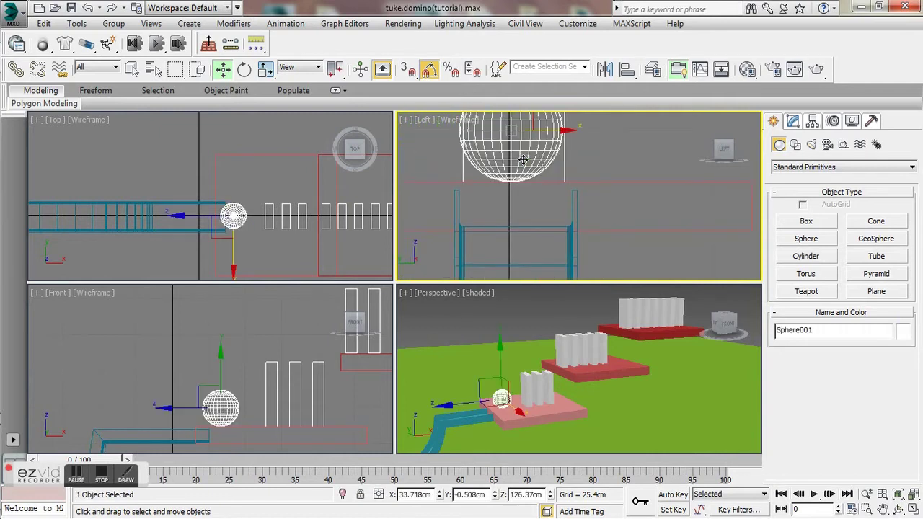
{"action": "left_click", "coordinate": [792, 121]}
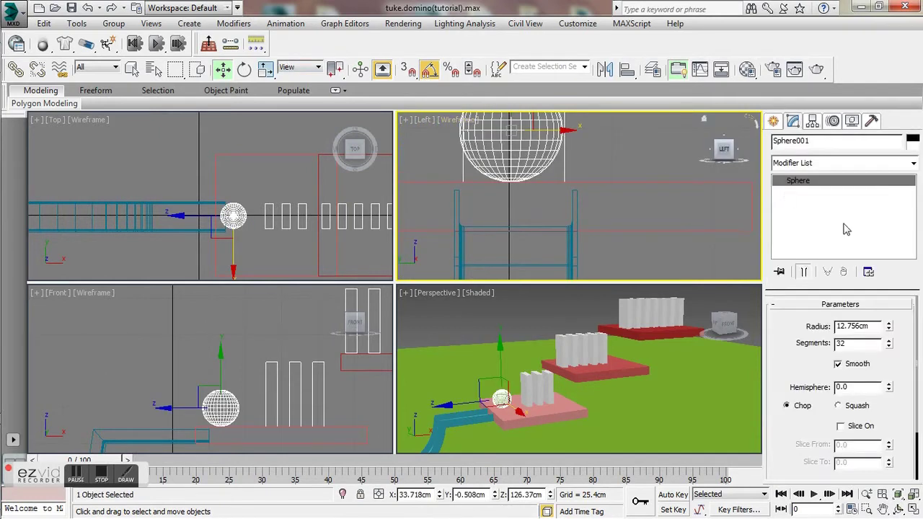
{"action": "double_click", "coordinate": [858, 326]}
{"action": "type", "text": "10"}
{"action": "key", "text": "Return"}
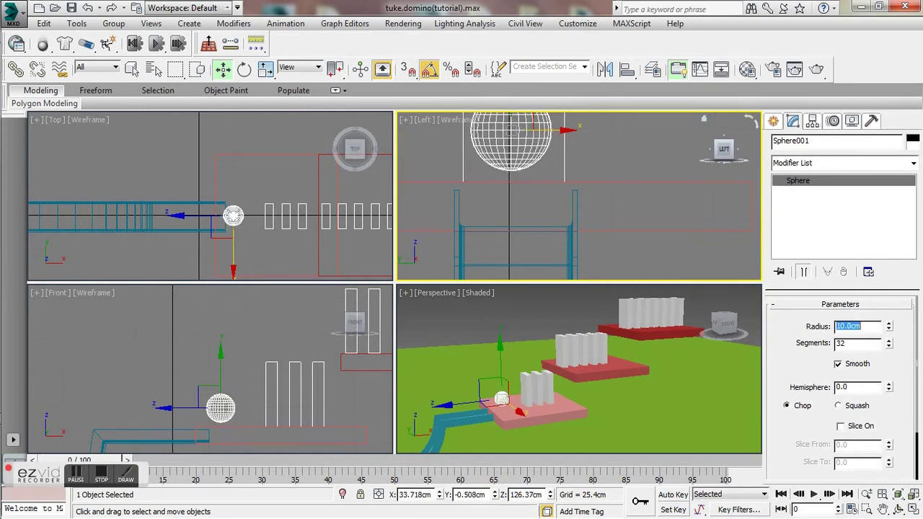
{"action": "middle_click_drag", "start_coordinate": [542, 153], "coordinate": [561, 197]}
{"action": "left_click_drag", "start_coordinate": [534, 142], "coordinate": [533, 145]}
Select the domino at the far end of the row on the highest, dark red platform
{"action": "middle_click_drag", "start_coordinate": [321, 390], "coordinate": [153, 390]}
{"action": "middle_click_drag", "start_coordinate": [305, 354], "coordinate": [277, 417]}
{"action": "middle_click_drag", "start_coordinate": [659, 314], "coordinate": [631, 326]}
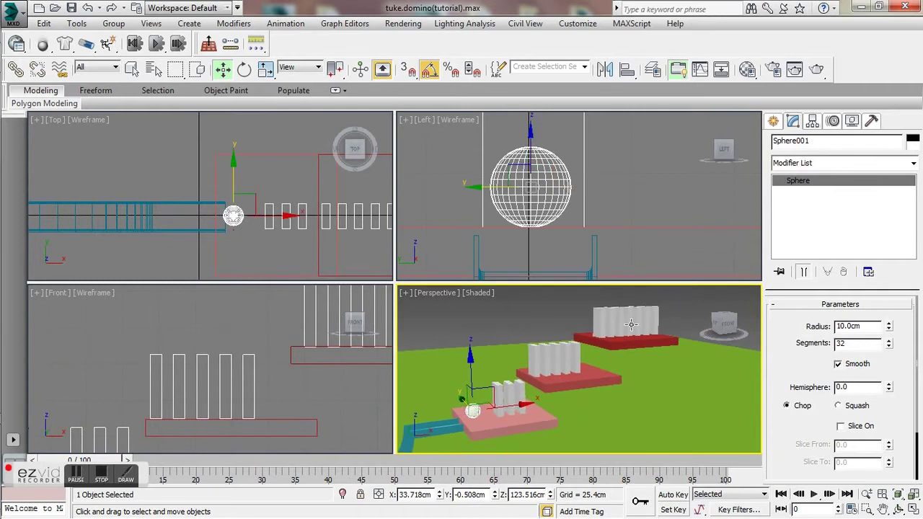
{"action": "left_click", "coordinate": [654, 324]}
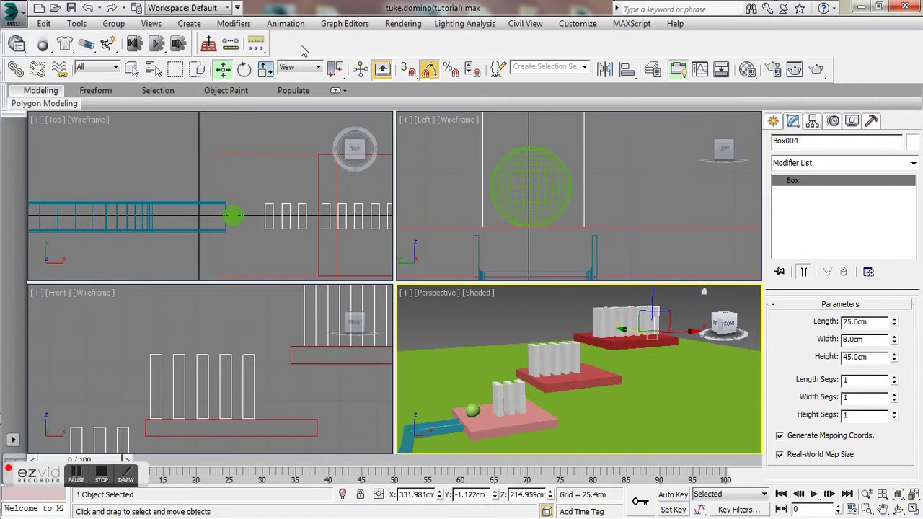
Hide the MassFX toolbar and display it again
{"action": "right_click", "coordinate": [329, 45]}
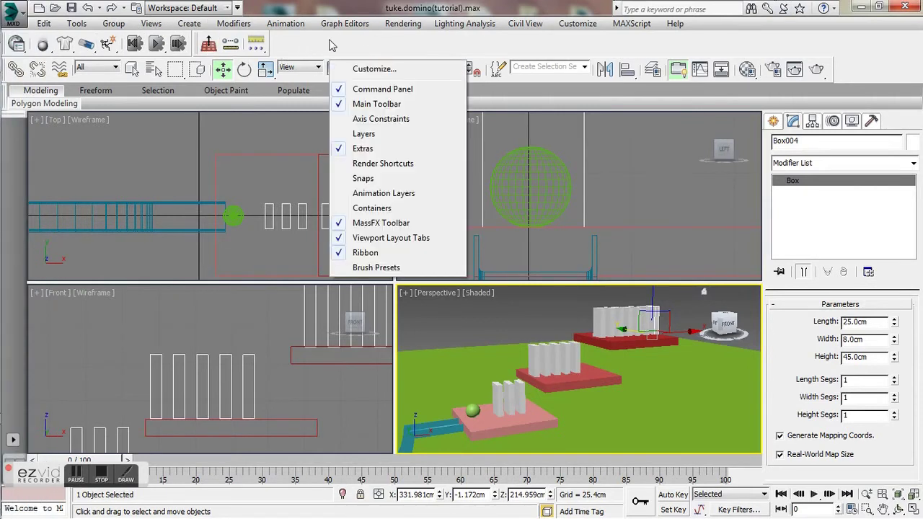
{"action": "left_click", "coordinate": [373, 229]}
{"action": "right_click", "coordinate": [302, 49]}
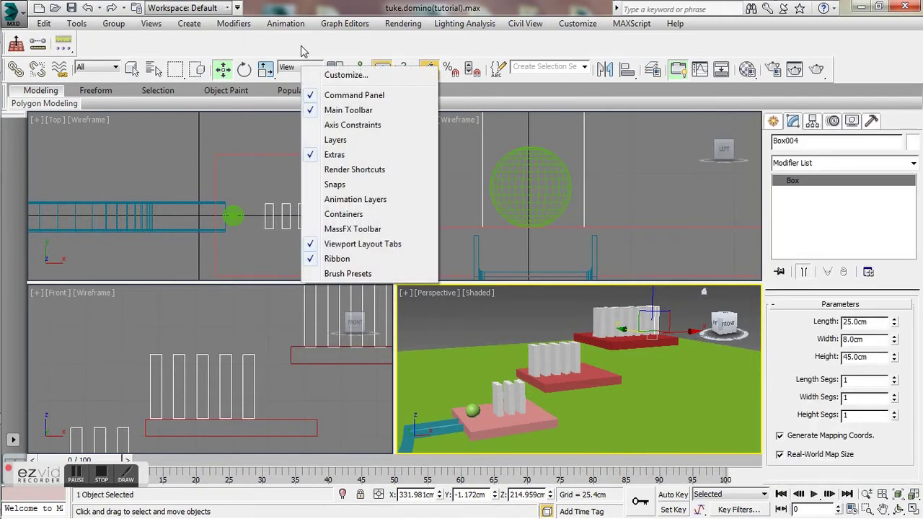
{"action": "left_click", "coordinate": [325, 230]}
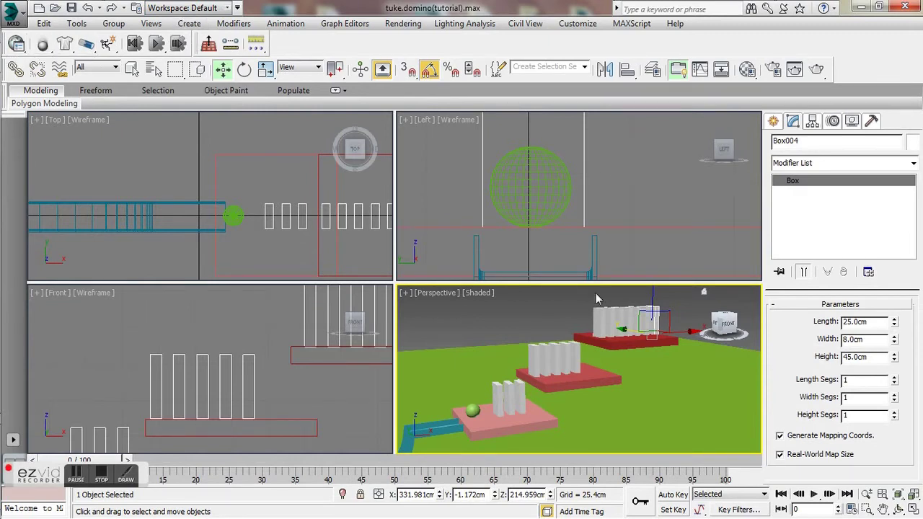
Make the selected domino at the end of the row a MassFX kinematic rigid body
{"action": "middle_click_drag", "start_coordinate": [649, 342], "coordinate": [641, 347]}
{"action": "scroll", "coordinate": [640, 347], "scroll_direction": "up", "scroll_amount": 4}
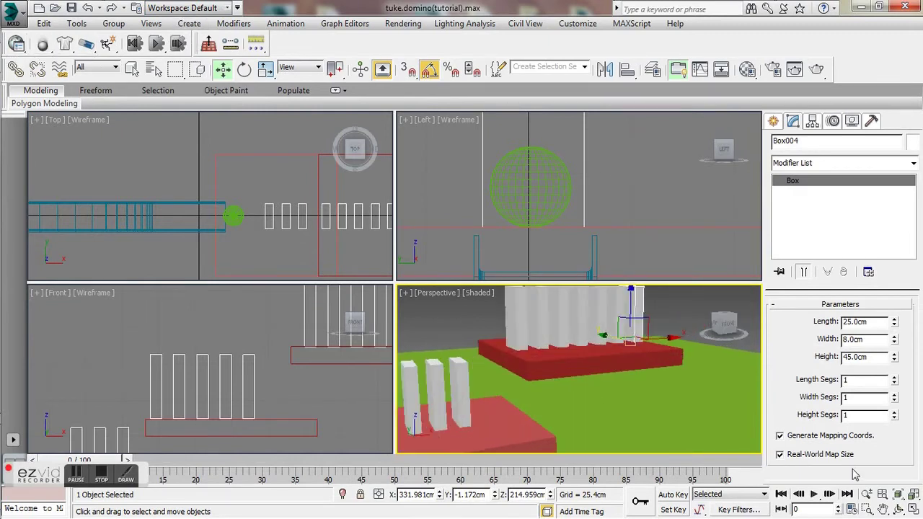
{"action": "left_click", "coordinate": [913, 510]}
{"action": "scroll", "coordinate": [642, 320], "scroll_direction": "down", "scroll_amount": 3}
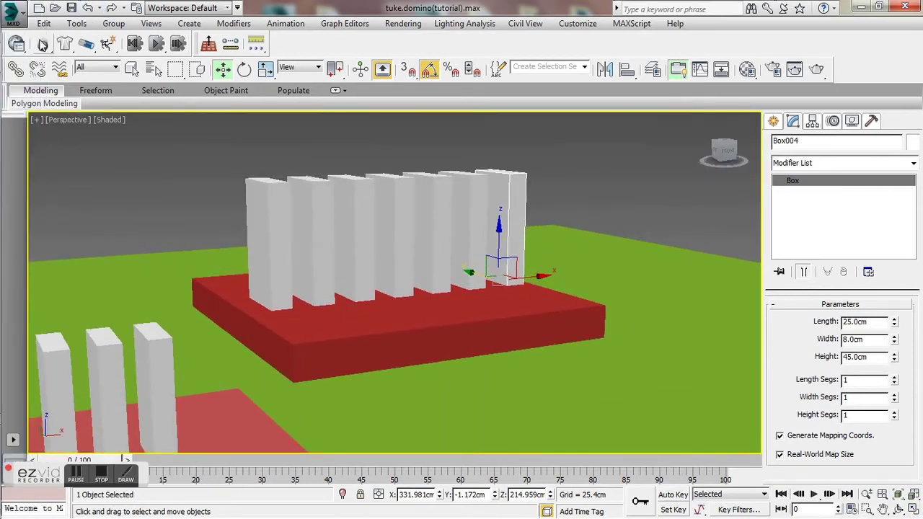
{"action": "left_click", "coordinate": [44, 44]}
{"action": "left_click", "coordinate": [102, 88]}
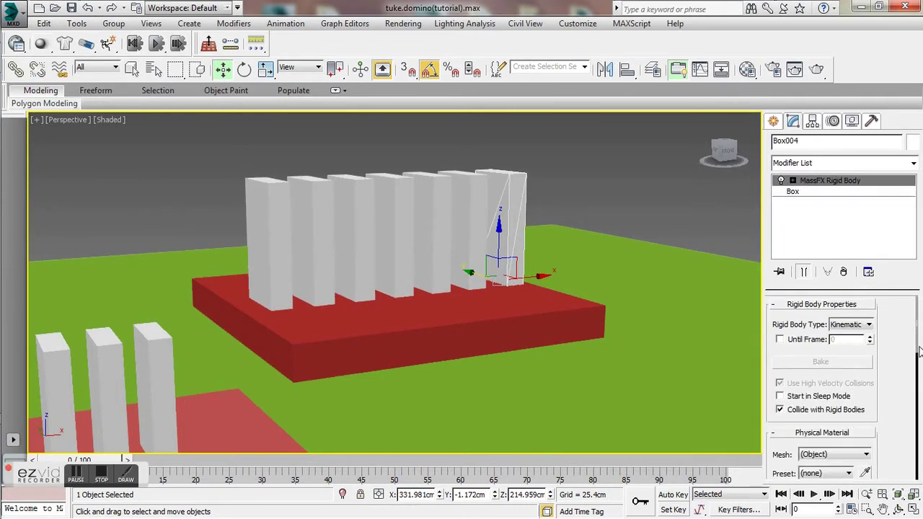
Set the physical shape type of the kinematic domino to Box
{"action": "left_click_drag", "start_coordinate": [919, 348], "coordinate": [898, 450]}
{"action": "left_click", "coordinate": [837, 403]}
{"action": "left_click", "coordinate": [837, 412]}
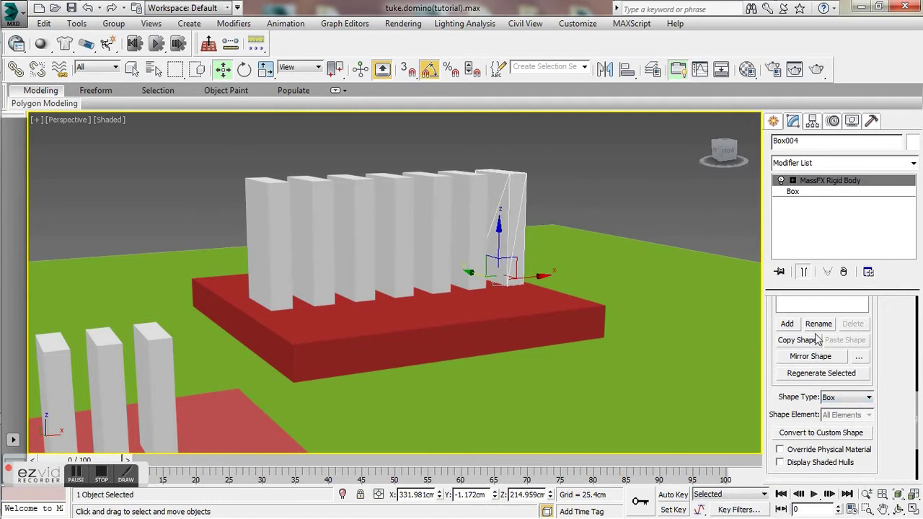
Set the kinematic domino's static friction, dynamic friction and bounciness to 0
{"action": "left_click_drag", "start_coordinate": [917, 430], "coordinate": [918, 375]}
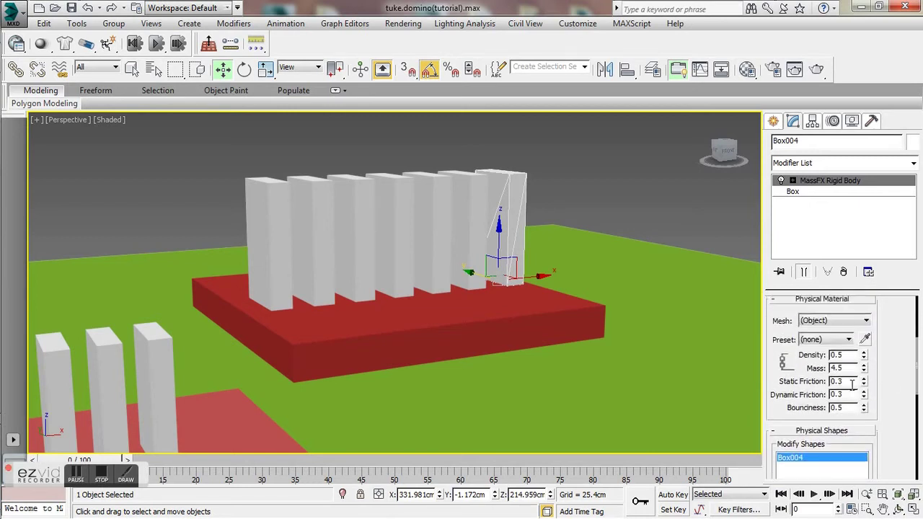
{"action": "double_click", "coordinate": [853, 384]}
{"action": "type", "text": "0"}
{"action": "key", "text": "Tab"}
{"action": "type", "text": "0"}
{"action": "key", "text": "Tab"}
{"action": "key", "text": "Return"}
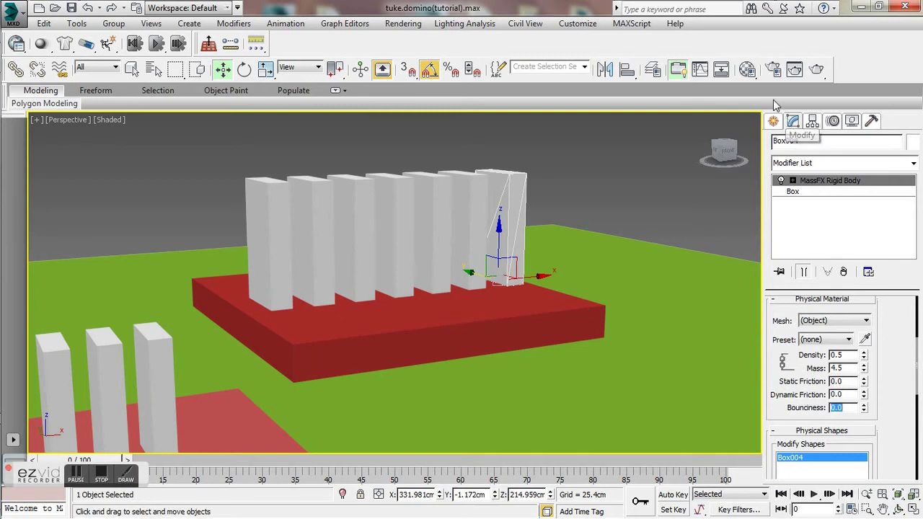
Make the domino next to the kinematic one a MassFX dynamic rigid body
{"action": "left_click", "coordinate": [470, 218]}
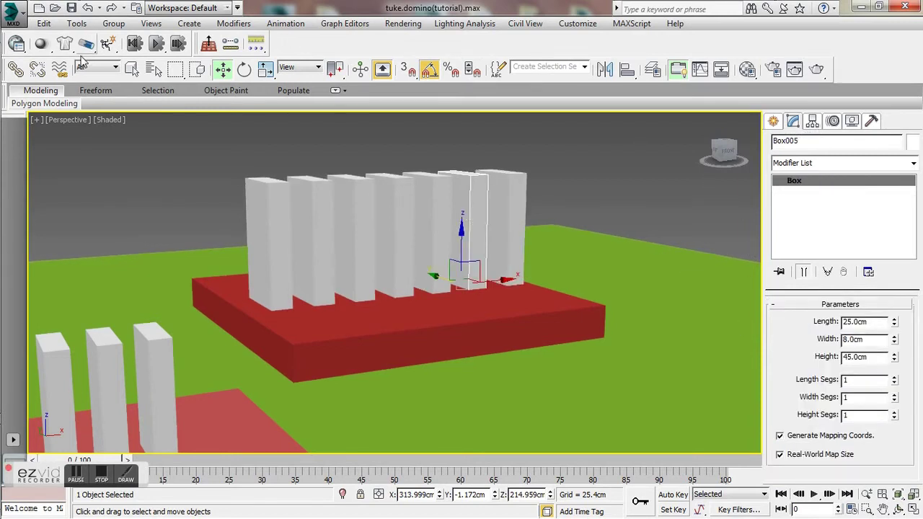
{"action": "left_click", "coordinate": [40, 45]}
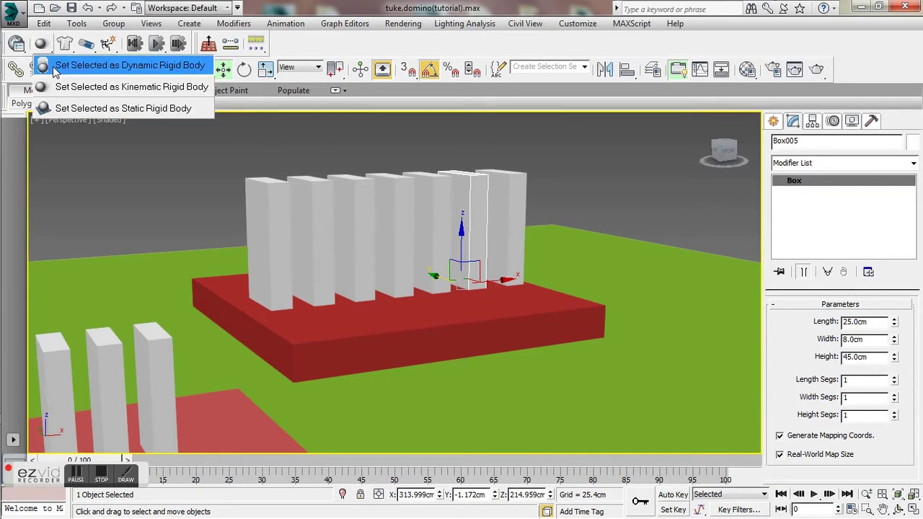
{"action": "left_click", "coordinate": [55, 66]}
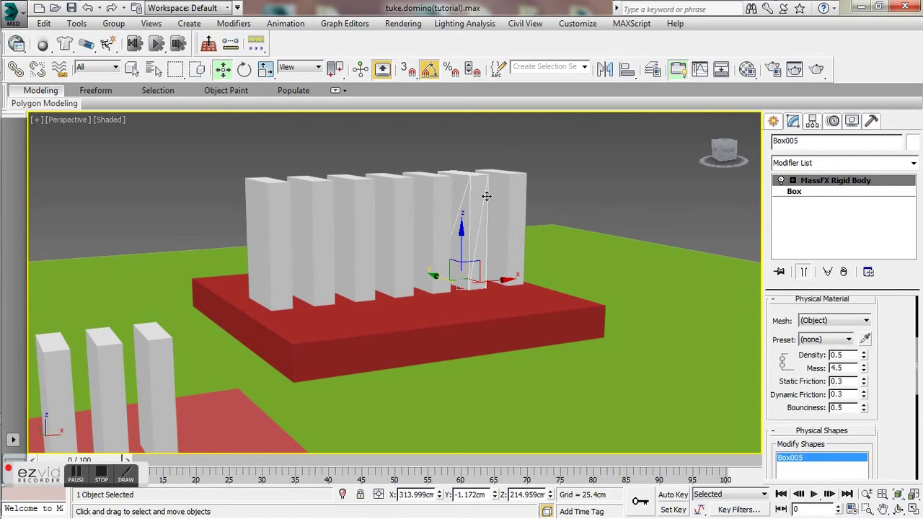
Check whether the remaining dominoes on the dark red platform share the MassFX Rigid Body modifier
{"action": "left_click", "coordinate": [419, 224]}
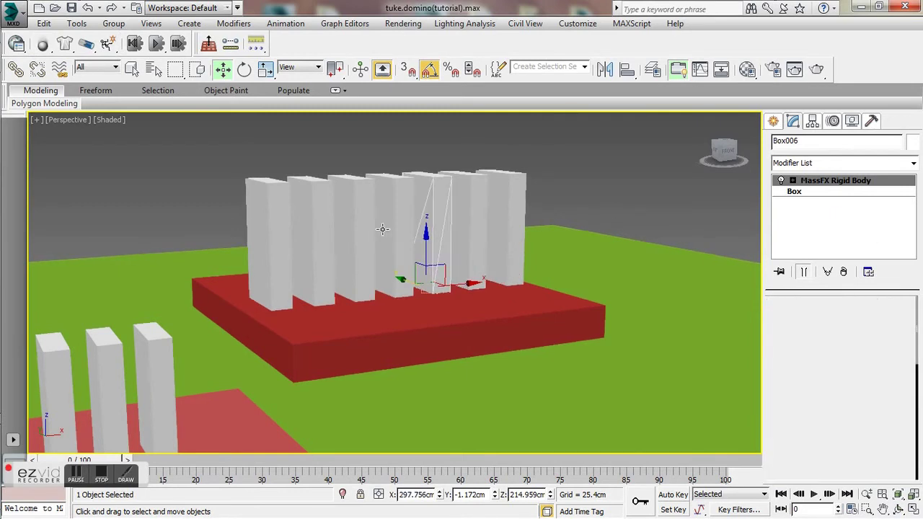
{"action": "left_click", "coordinate": [382, 229]}
{"action": "left_click", "coordinate": [359, 229]}
{"action": "left_click", "coordinate": [321, 230]}
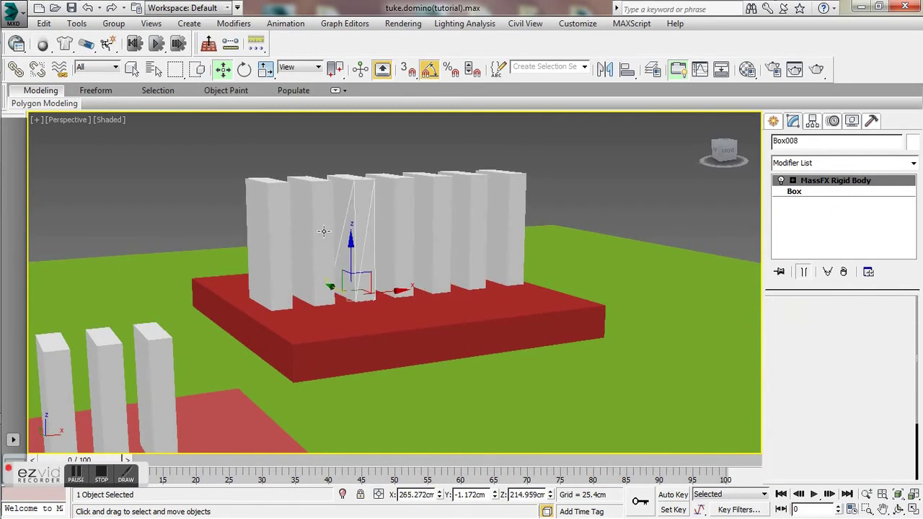
{"action": "left_click", "coordinate": [262, 240]}
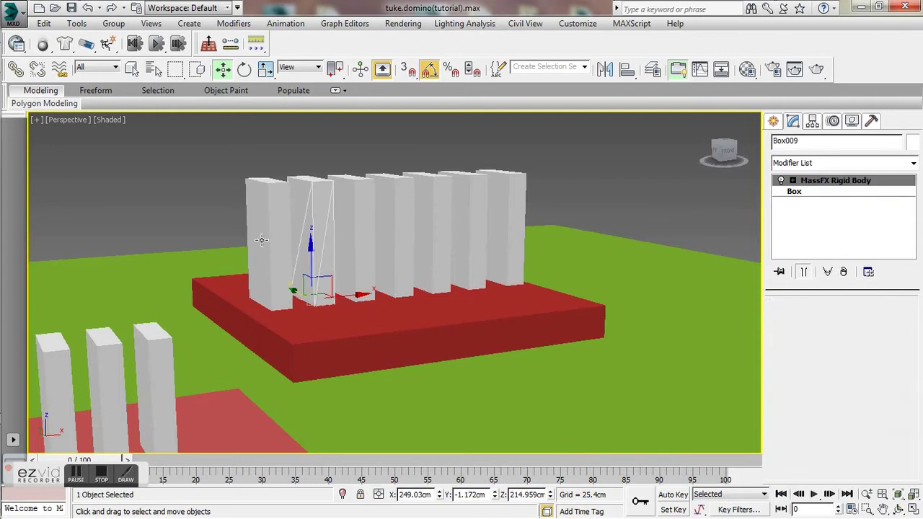
Set the static friction, dynamic friction and bounciness of the dynamic domino beside the kinematic one to 0
{"action": "left_click", "coordinate": [470, 236]}
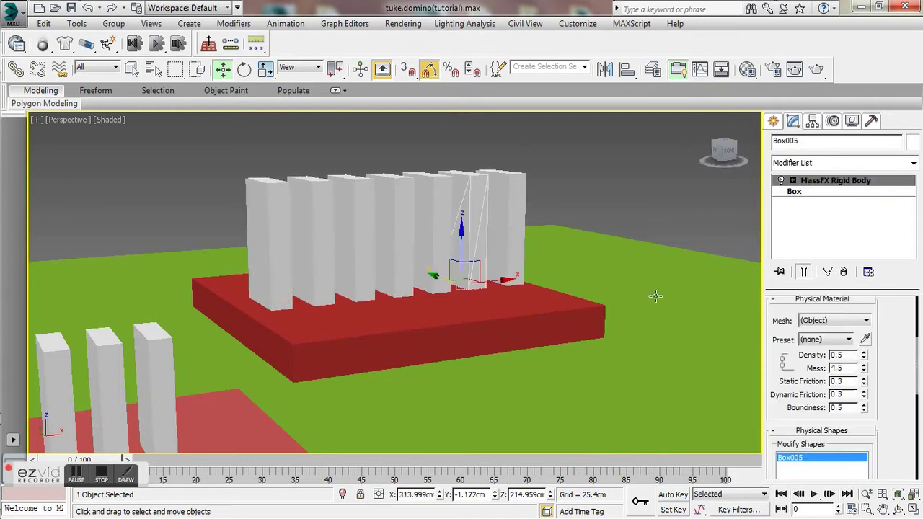
{"action": "double_click", "coordinate": [849, 384]}
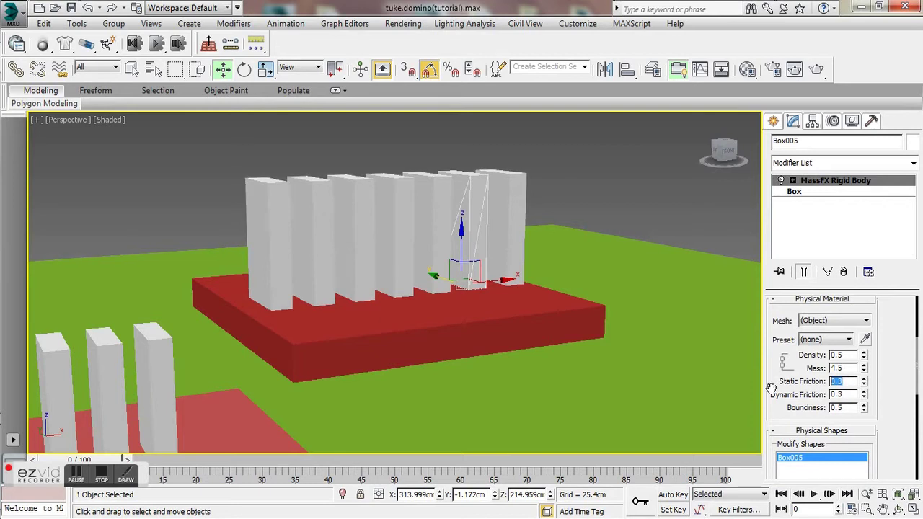
{"action": "type", "text": "0"}
{"action": "key", "text": "Tab"}
{"action": "type", "text": "0"}
{"action": "key", "text": "Tab"}
{"action": "left_click_drag", "start_coordinate": [918, 392], "coordinate": [918, 425]}
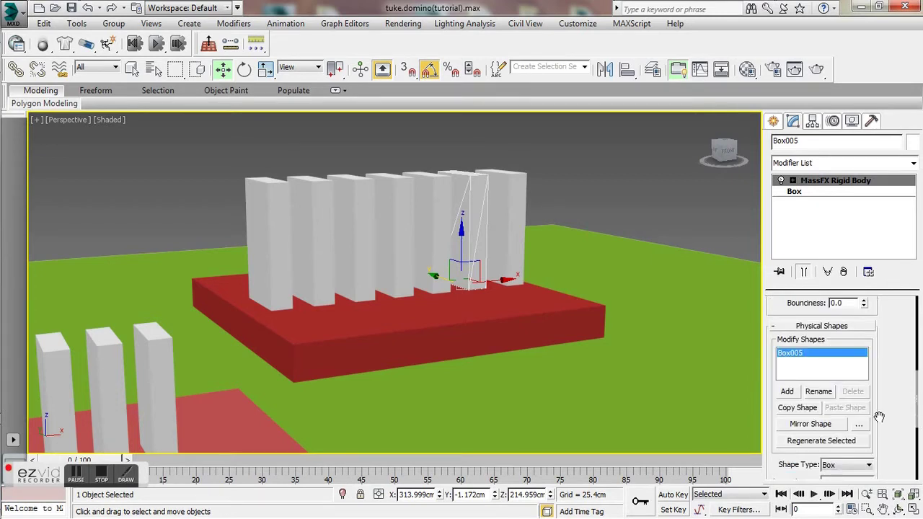
Make the dark red platform a MassFX static rigid body
{"action": "middle_click_drag", "start_coordinate": [449, 414], "coordinate": [552, 277]}
{"action": "scroll", "coordinate": [532, 323], "scroll_direction": "down", "scroll_amount": 3}
{"action": "scroll", "coordinate": [532, 322], "scroll_direction": "up", "scroll_amount": 1}
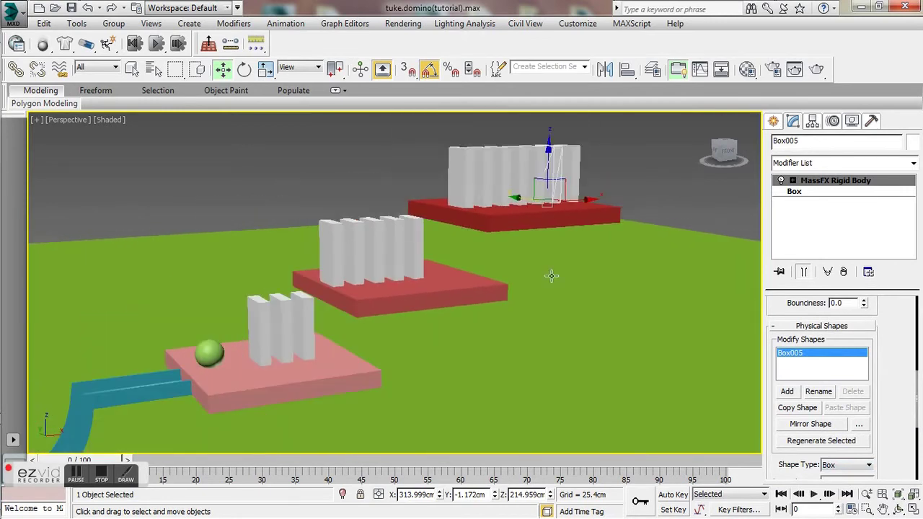
{"action": "left_click", "coordinate": [544, 222]}
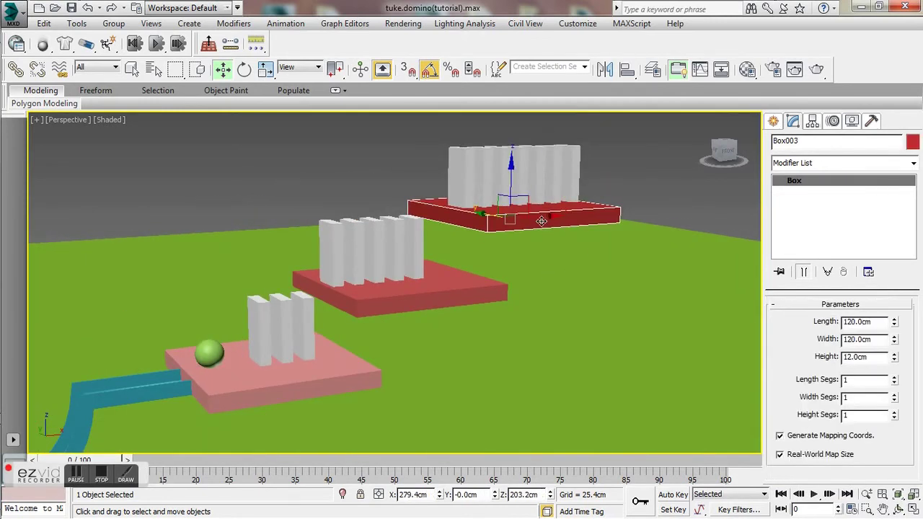
{"action": "left_click", "coordinate": [445, 285]}
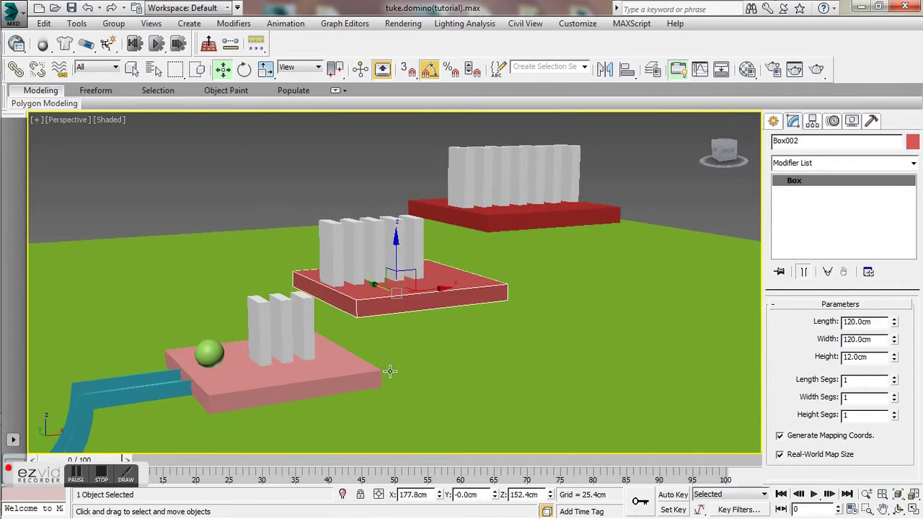
{"action": "left_click", "coordinate": [334, 394]}
{"action": "left_click", "coordinate": [544, 216]}
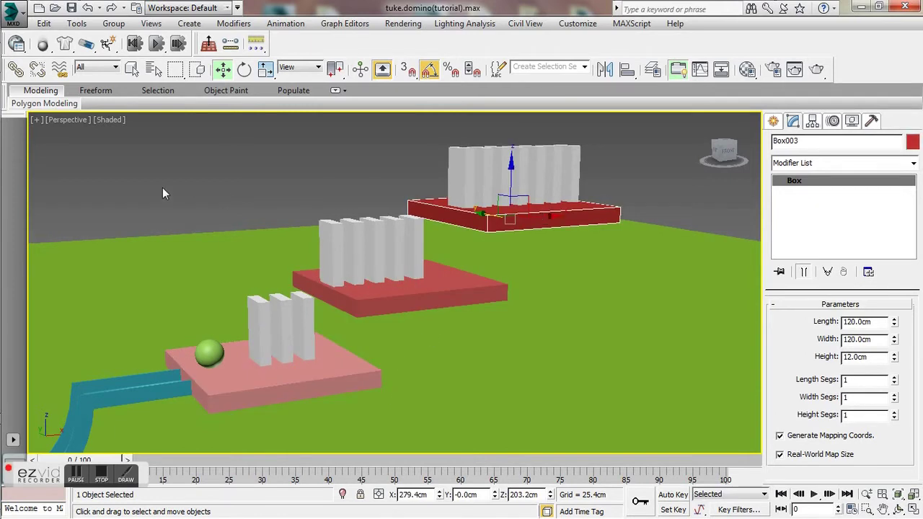
{"action": "left_click", "coordinate": [44, 45]}
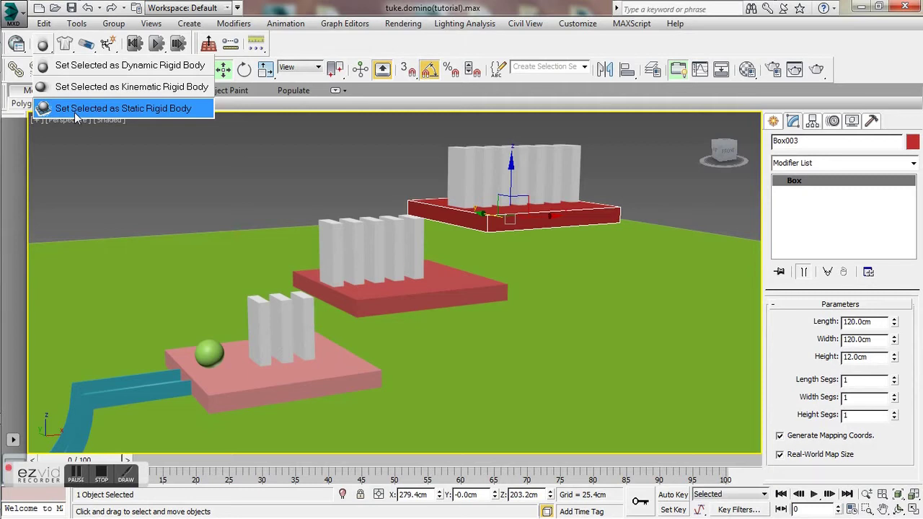
{"action": "mouse_move", "coordinate": [139, 113]}
{"action": "left_mouse_down"}
{"action": "mouse_move", "coordinate": [134, 102]}
{"action": "mouse_move", "coordinate": [140, 114]}
{"action": "mouse_move", "coordinate": [143, 107]}
{"action": "left_mouse_up"}
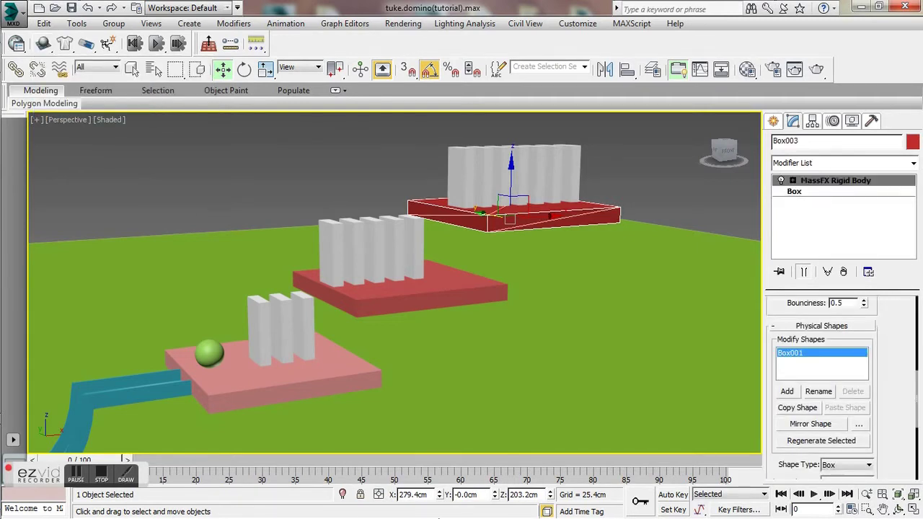
Check the other two platforms for the MassFX Rigid Body modifier and review the pink platform's physical shape type
{"action": "left_click", "coordinate": [436, 291]}
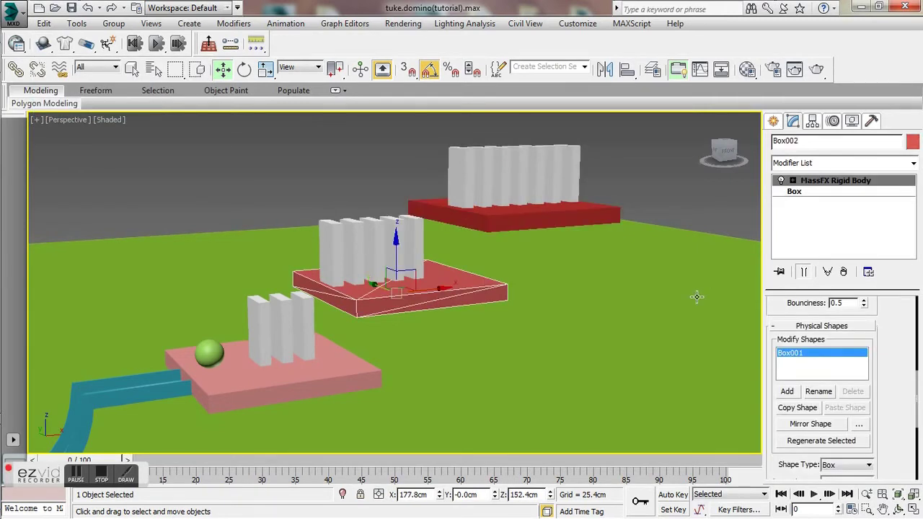
{"action": "left_click", "coordinate": [297, 388]}
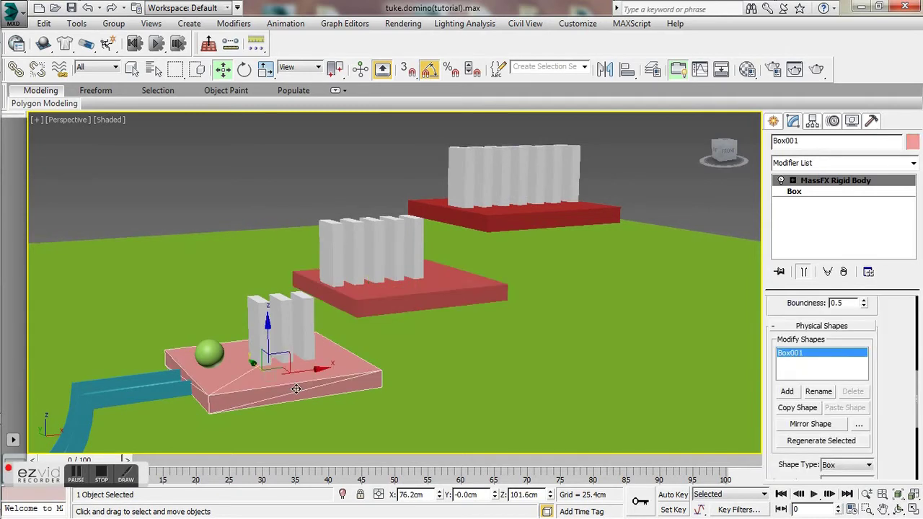
{"action": "middle_click_drag", "start_coordinate": [297, 417], "coordinate": [336, 390]}
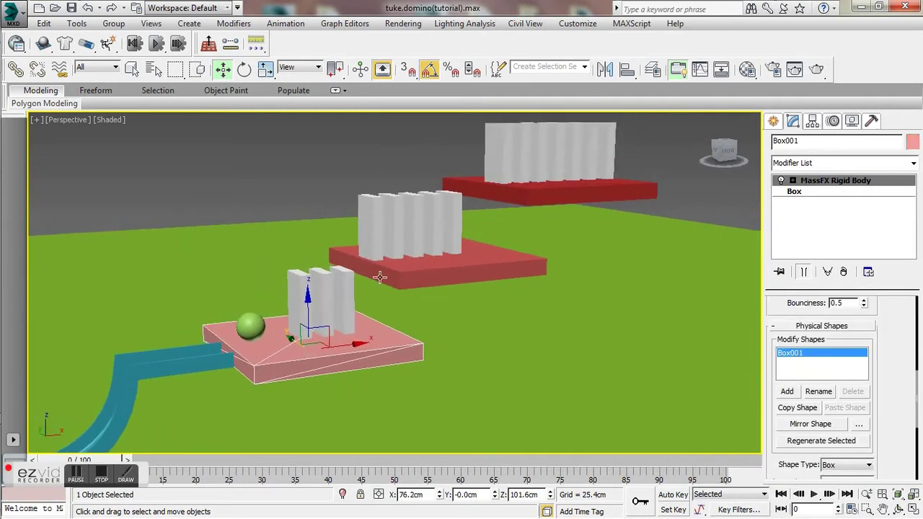
{"action": "left_click", "coordinate": [844, 466]}
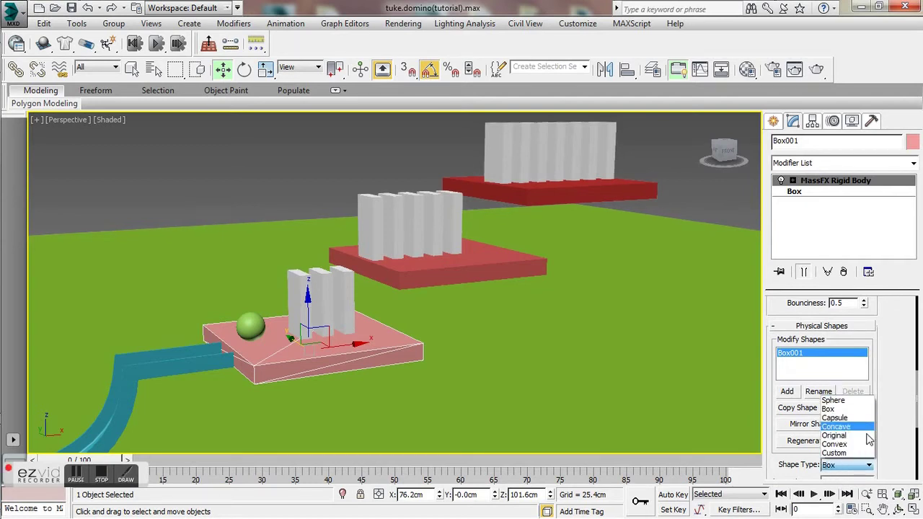
{"action": "left_click", "coordinate": [891, 410]}
Make the green ground plane a MassFX static rigid body and set its static friction to 0
{"action": "middle_click_drag", "start_coordinate": [686, 418], "coordinate": [657, 347]}
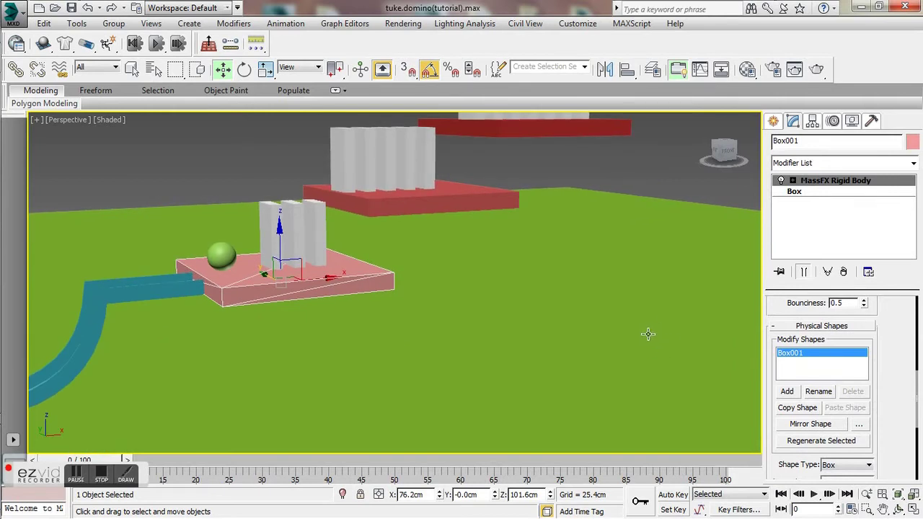
{"action": "left_click", "coordinate": [649, 334]}
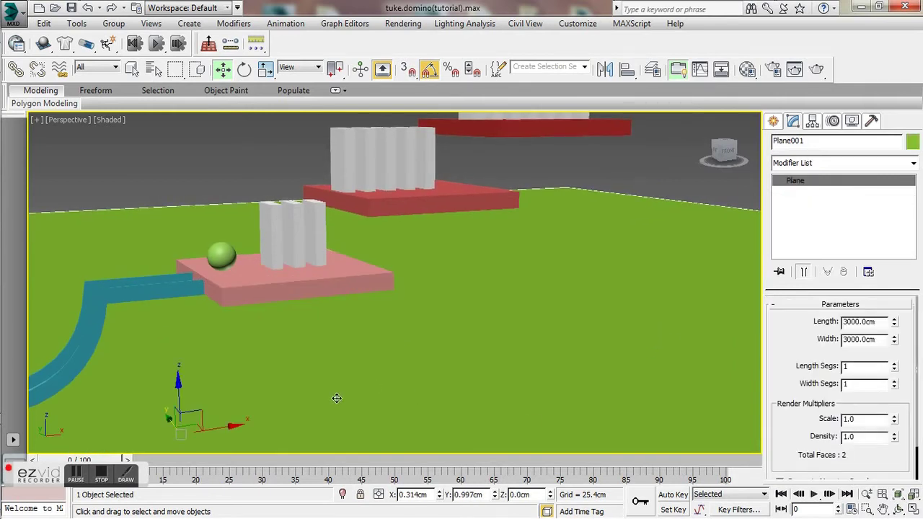
{"action": "left_click_drag", "start_coordinate": [39, 44], "coordinate": [43, 114]}
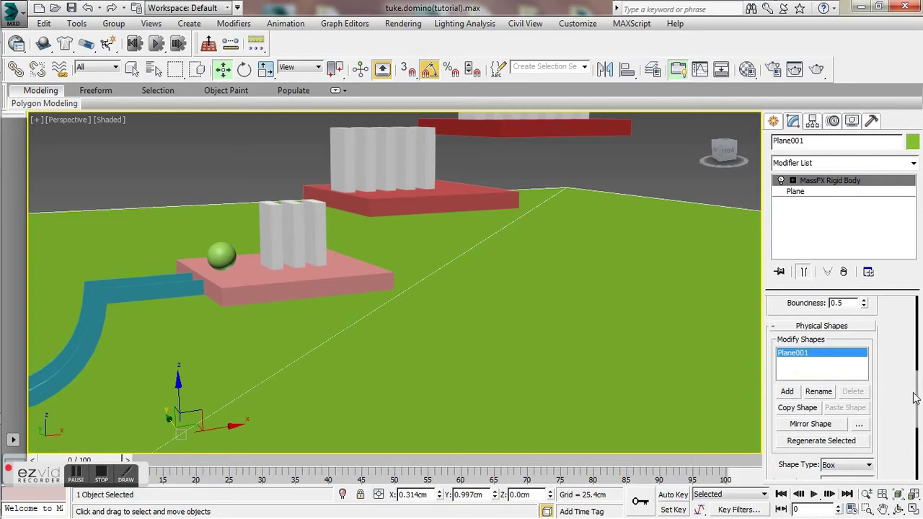
{"action": "left_click_drag", "start_coordinate": [918, 406], "coordinate": [916, 379]}
{"action": "double_click", "coordinate": [852, 342]}
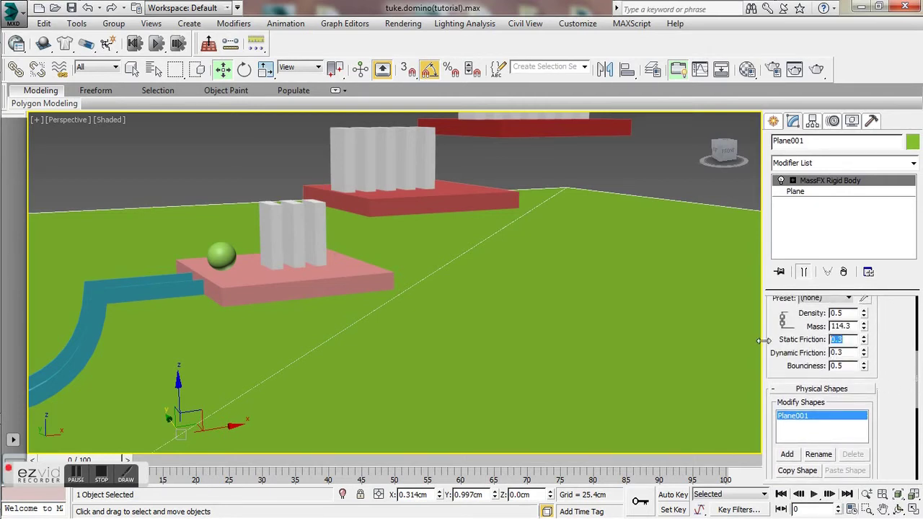
{"action": "type", "text": "0"}
{"action": "key", "text": "Tab"}
{"action": "type", "text": "0"}
{"action": "key", "text": "BackSpace"}
Make the green ball a MassFX dynamic rigid body and set its physical shape type to Sphere
{"action": "middle_click_drag", "start_coordinate": [177, 324], "coordinate": [473, 326]}
{"action": "left_click", "coordinate": [544, 255]}
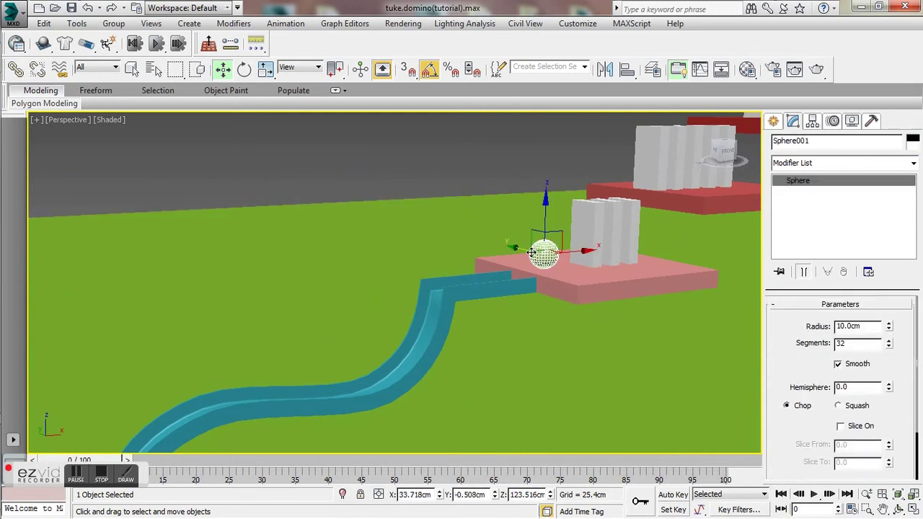
{"action": "left_click_drag", "start_coordinate": [42, 44], "coordinate": [69, 72]}
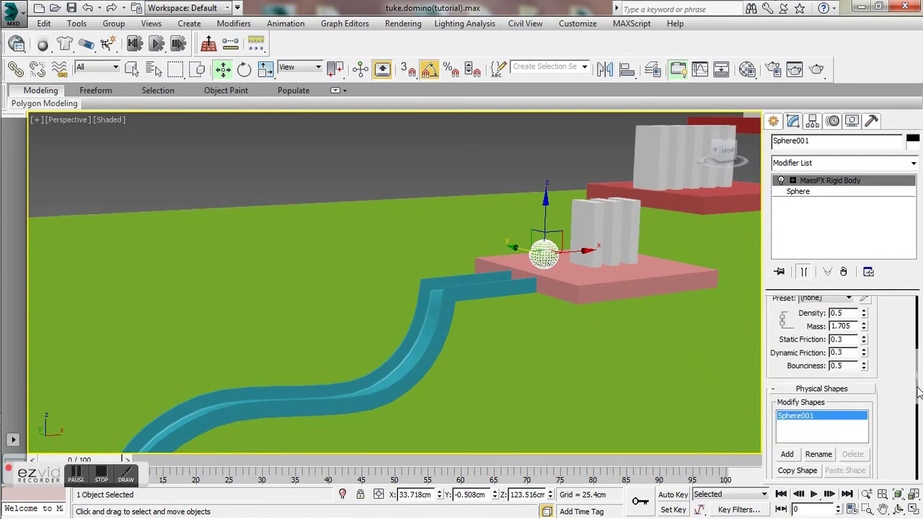
{"action": "left_click_drag", "start_coordinate": [919, 392], "coordinate": [918, 422]}
{"action": "left_click", "coordinate": [848, 347]}
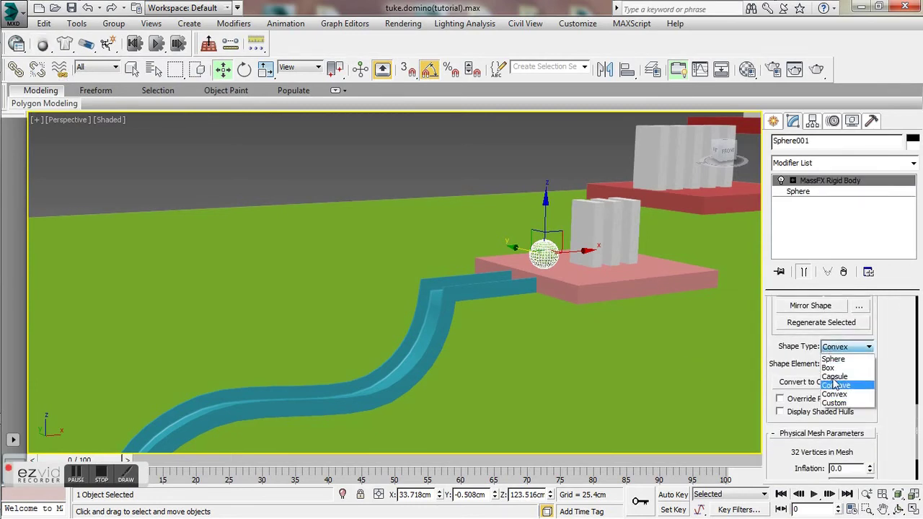
{"action": "left_click", "coordinate": [833, 359]}
Preview the Box physical shape type on the ball and restore it to Sphere
{"action": "middle_click_drag", "start_coordinate": [584, 310], "coordinate": [585, 327]}
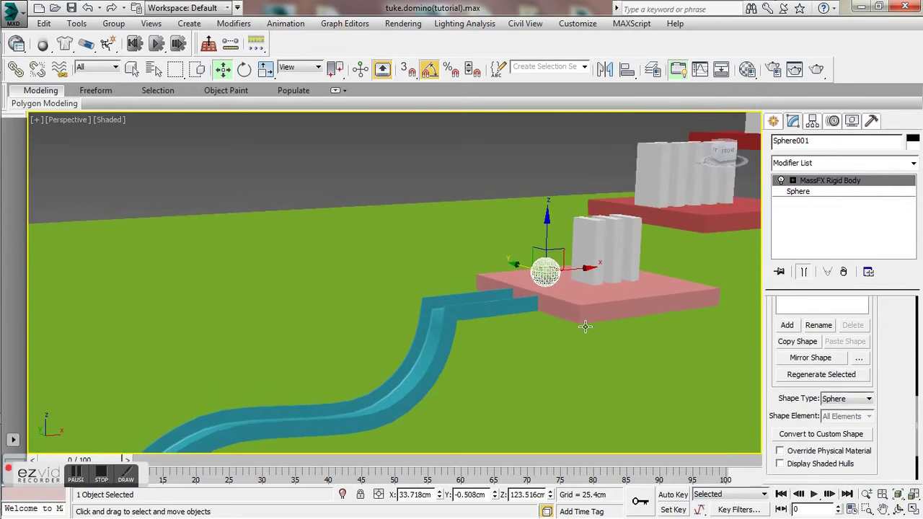
{"action": "scroll", "coordinate": [585, 327], "scroll_direction": "up", "scroll_amount": 5}
{"action": "scroll", "coordinate": [603, 267], "scroll_direction": "down", "scroll_amount": 1}
{"action": "scroll", "coordinate": [581, 273], "scroll_direction": "up", "scroll_amount": 4}
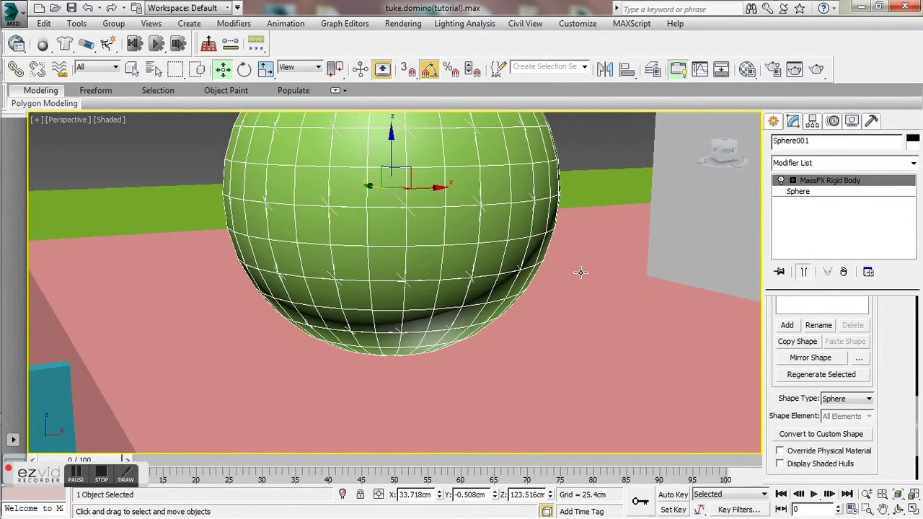
{"action": "scroll", "coordinate": [625, 295], "scroll_direction": "down", "scroll_amount": 3}
{"action": "left_click", "coordinate": [848, 398]}
{"action": "left_click", "coordinate": [828, 421]}
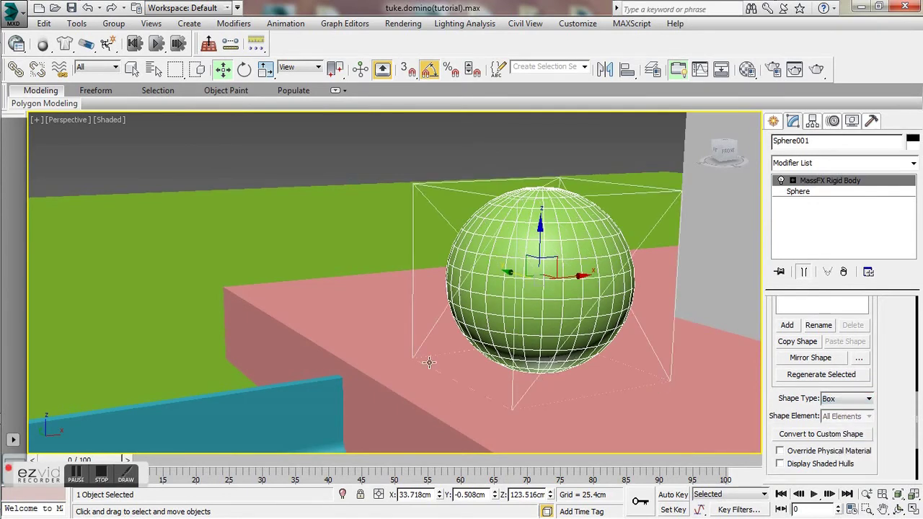
{"action": "left_click", "coordinate": [835, 399]}
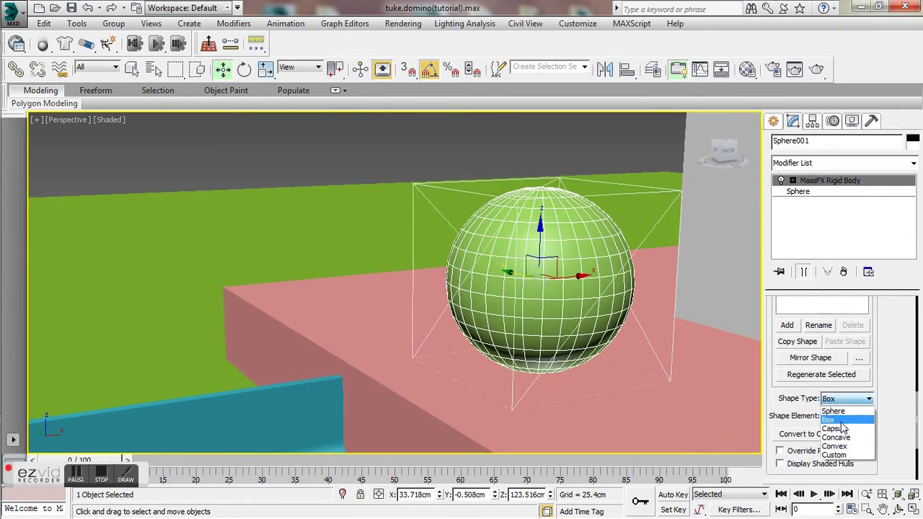
{"action": "left_click", "coordinate": [834, 411]}
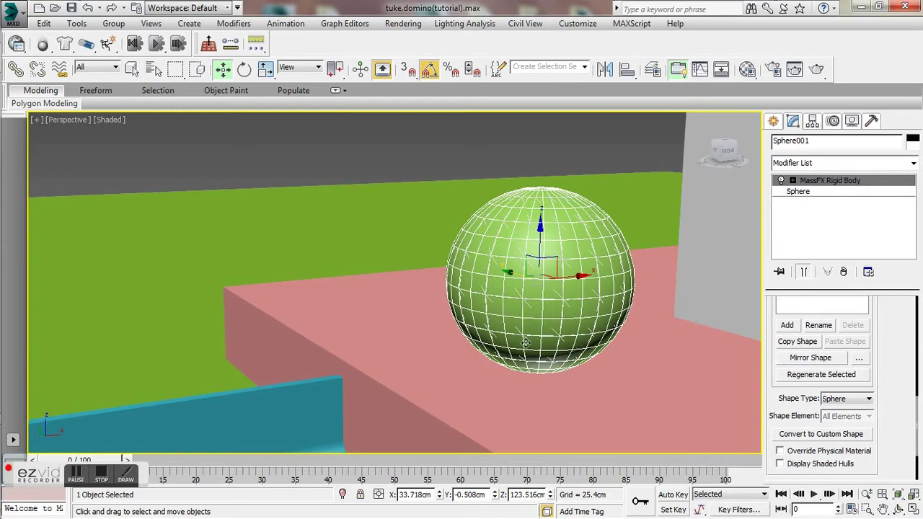
Make the blue track a MassFX static rigid body and set its physical shape type to Original
{"action": "middle_click_drag", "start_coordinate": [532, 347], "coordinate": [600, 65], "text": "alt"}
{"action": "scroll", "coordinate": [464, 307], "scroll_direction": "down", "scroll_amount": 3}
{"action": "scroll", "coordinate": [422, 334], "scroll_direction": "down", "scroll_amount": 3}
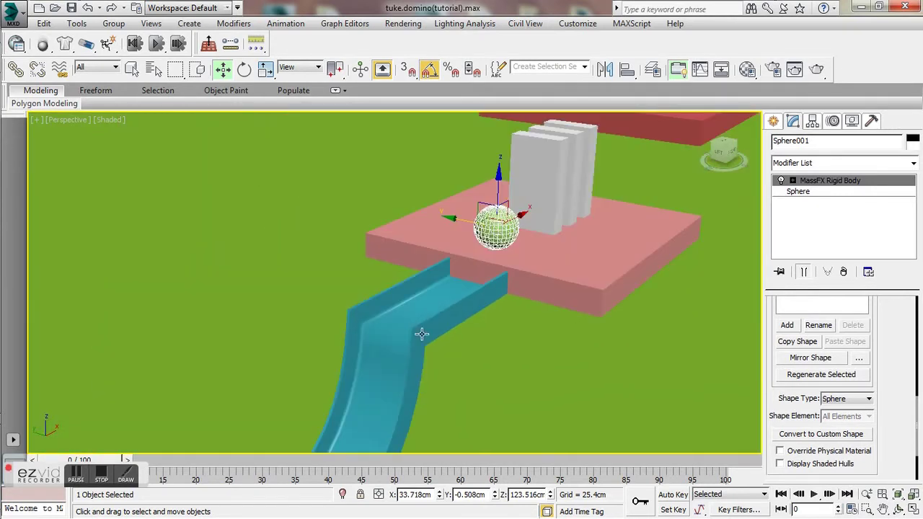
{"action": "middle_click_drag", "start_coordinate": [422, 334], "coordinate": [567, 111]}
{"action": "left_click", "coordinate": [505, 279]}
{"action": "key", "text": "shift+z"}
{"action": "key", "text": "shift+z"}
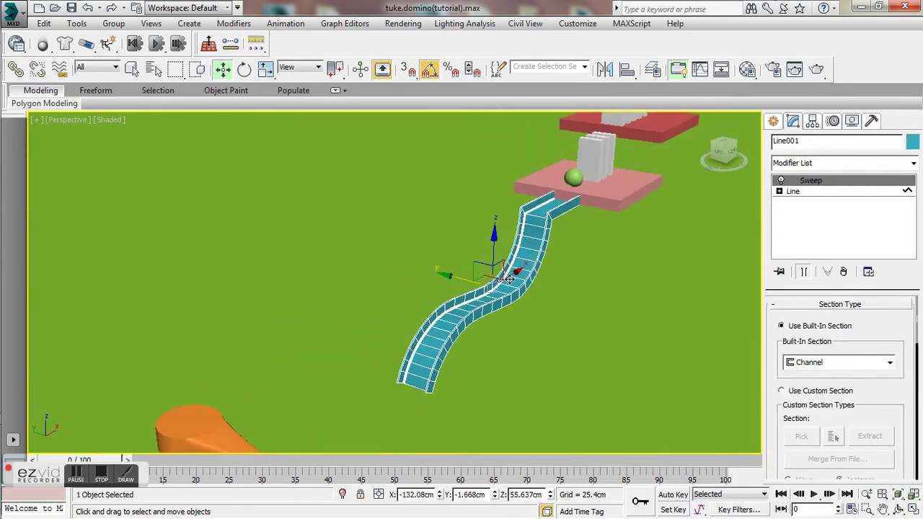
{"action": "key", "text": "shift+z"}
{"action": "key", "text": "shift+z"}
{"action": "key", "text": "shift+z"}
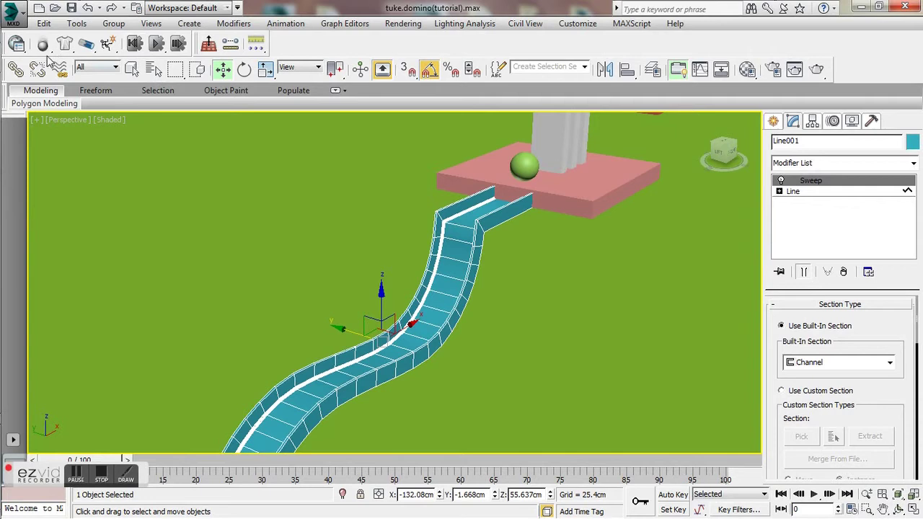
{"action": "left_click_drag", "start_coordinate": [43, 52], "coordinate": [65, 106]}
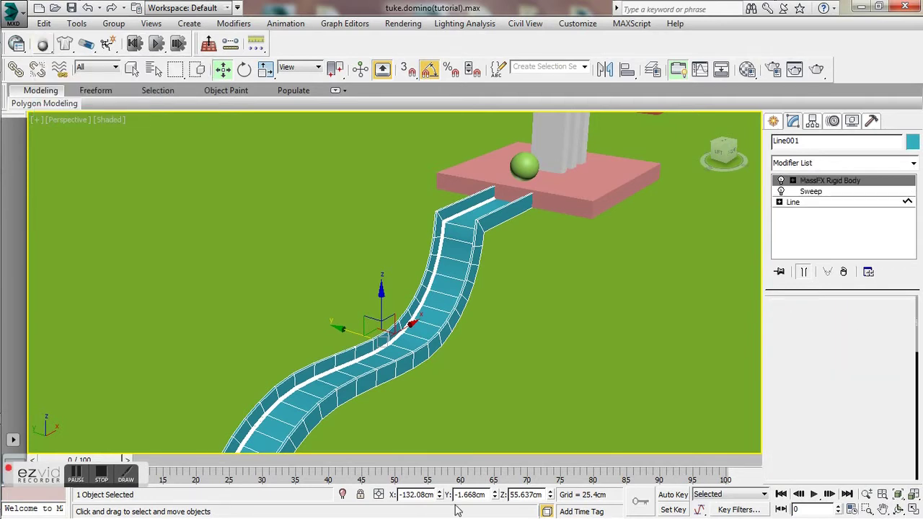
{"action": "left_click", "coordinate": [835, 401]}
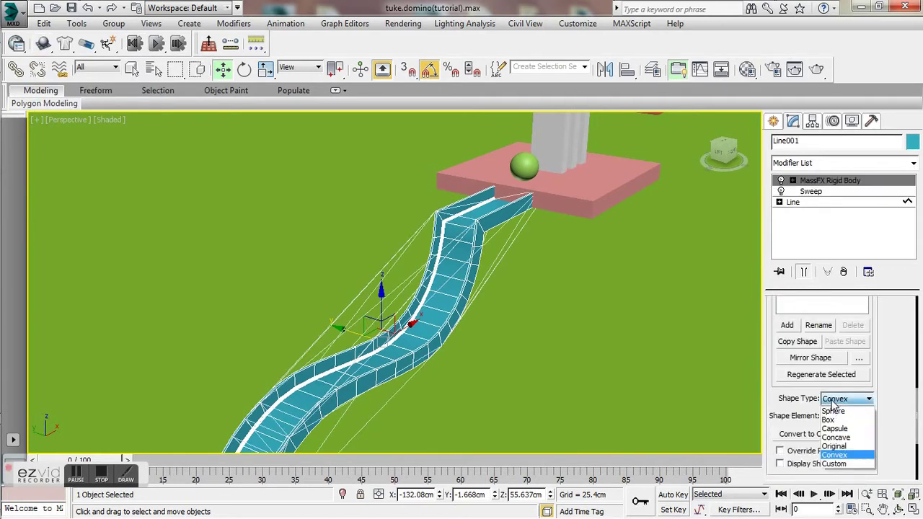
{"action": "left_click", "coordinate": [843, 447]}
Examine the pointed arms of the two orange flippers below the track and their modifier stacks
{"action": "middle_click_drag", "start_coordinate": [456, 292], "coordinate": [525, 203]}
{"action": "mouse_move", "coordinate": [329, 382]}
{"action": "middle_mouse_down"}
{"action": "mouse_move", "coordinate": [396, 326]}
{"action": "mouse_move", "coordinate": [422, 285]}
{"action": "middle_mouse_up"}
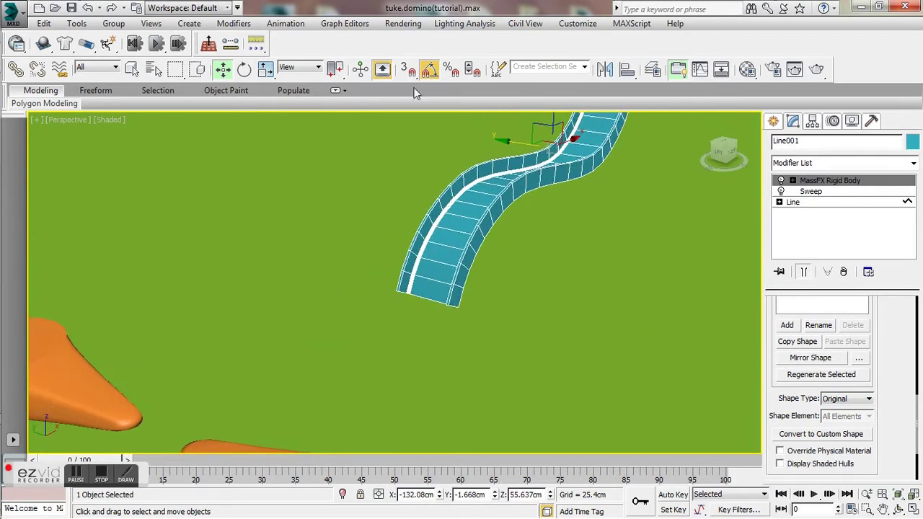
{"action": "middle_click_drag", "start_coordinate": [129, 404], "coordinate": [248, 313]}
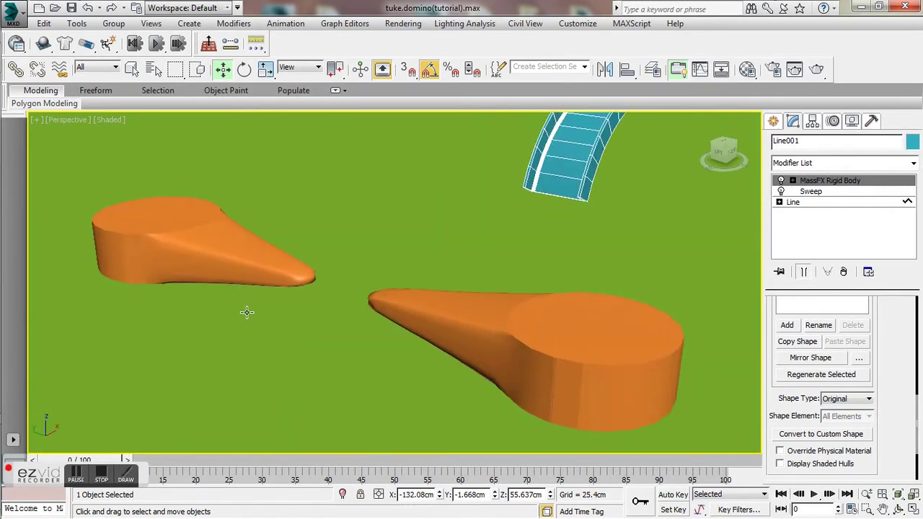
{"action": "scroll", "coordinate": [249, 314], "scroll_direction": "down", "scroll_amount": 3}
{"action": "left_click", "coordinate": [333, 310]}
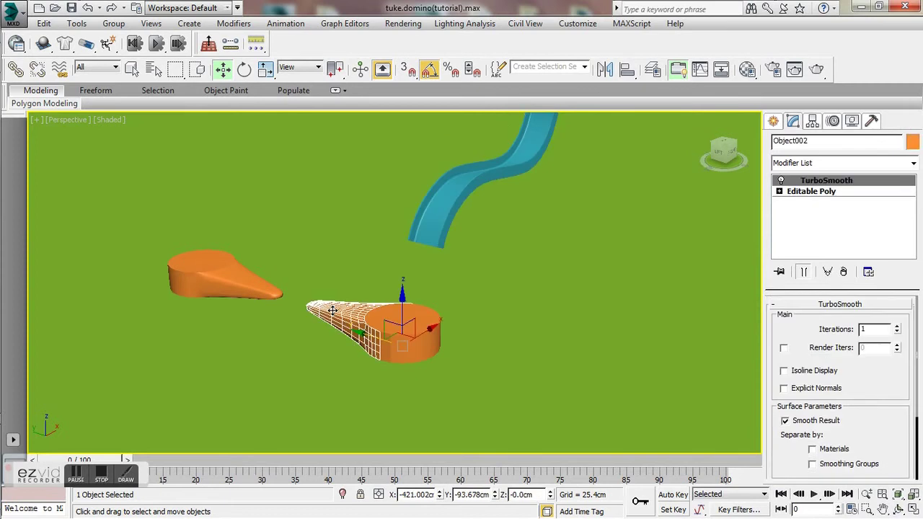
{"action": "left_click", "coordinate": [266, 290]}
{"action": "left_click", "coordinate": [338, 320]}
{"action": "left_click", "coordinate": [273, 288]}
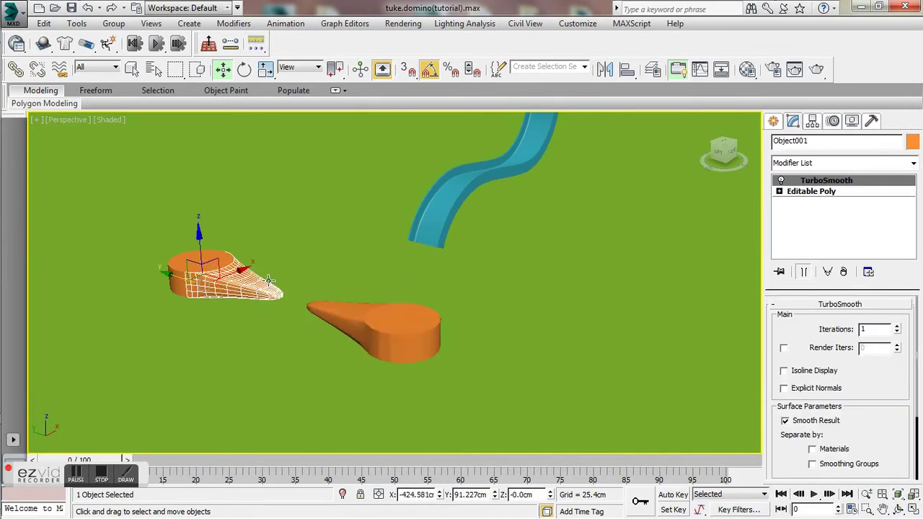
{"action": "left_click", "coordinate": [343, 309]}
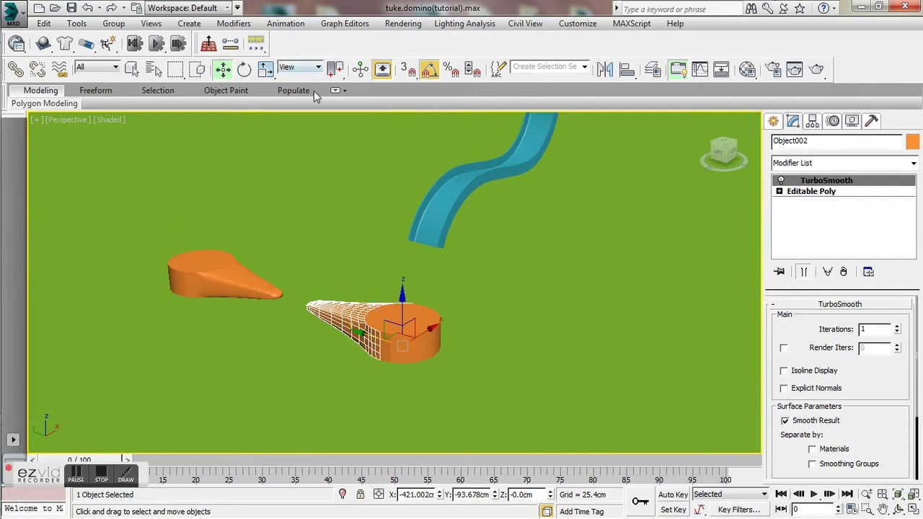
Try to rotate the nearer orange flipper's pointed arm about its vertical axis
{"action": "left_click", "coordinate": [244, 68]}
{"action": "left_click_drag", "start_coordinate": [365, 363], "coordinate": [387, 372]}
{"action": "right_click", "coordinate": [387, 372]}
Turn off angle snap, make the nearer flipper's arm a MassFX dynamic rigid body and check the other arm's modifiers
{"action": "left_click", "coordinate": [429, 69]}
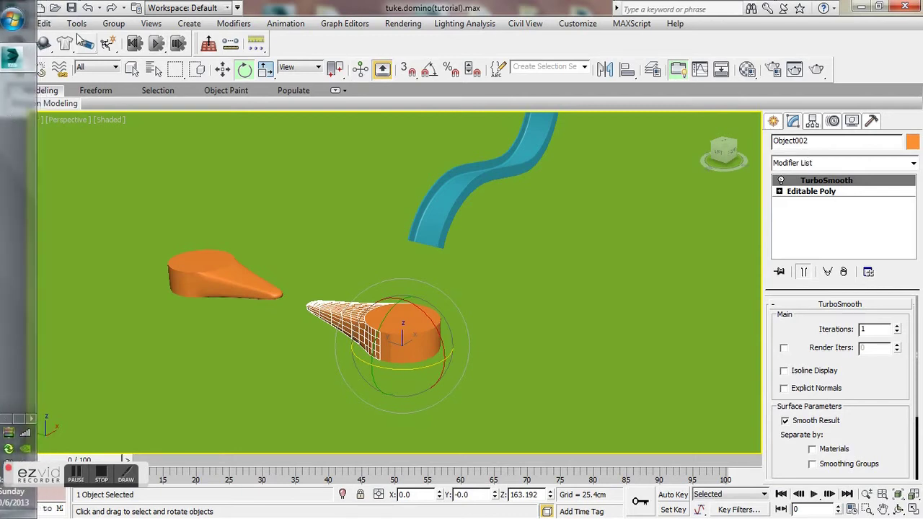
{"action": "left_click_drag", "start_coordinate": [42, 45], "coordinate": [52, 66]}
{"action": "left_click", "coordinate": [232, 272]}
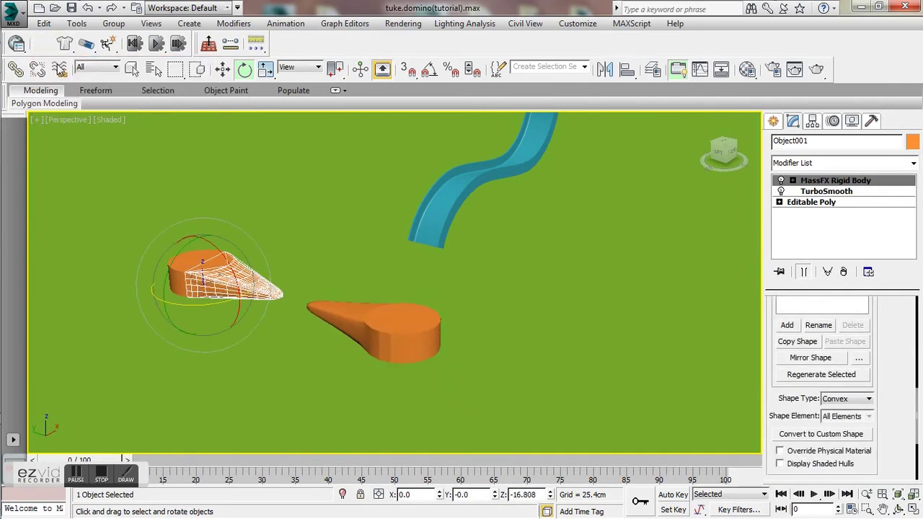
Make the cylindrical bases of both orange flippers MassFX static rigid bodies
{"action": "left_click", "coordinate": [189, 253]}
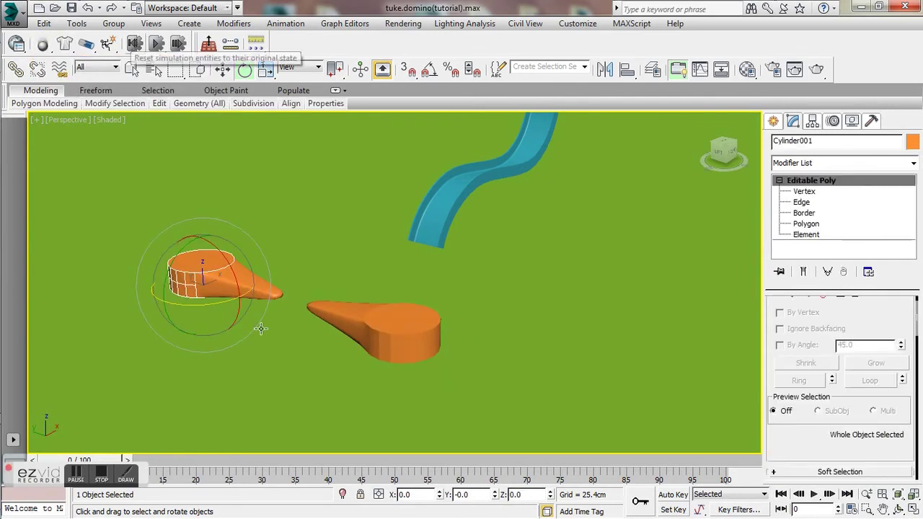
{"action": "left_click", "coordinate": [417, 339]}
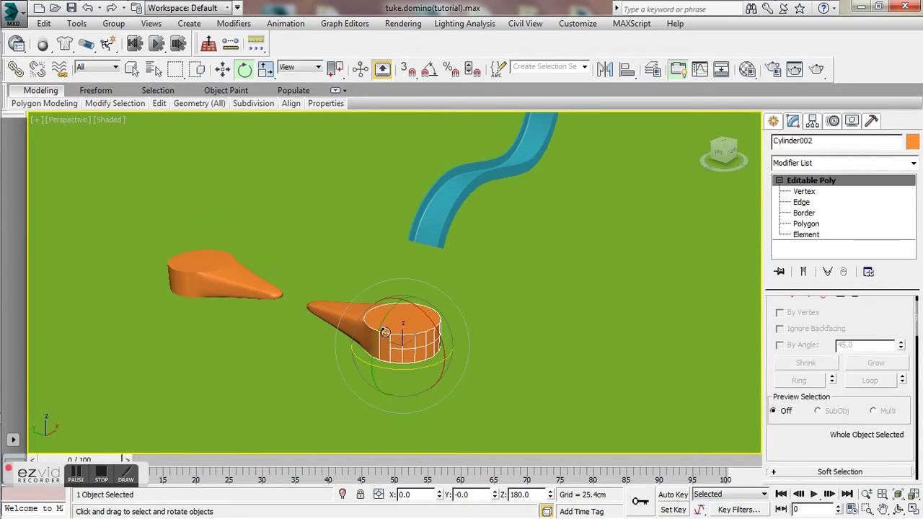
{"action": "left_click_drag", "start_coordinate": [42, 45], "coordinate": [43, 107]}
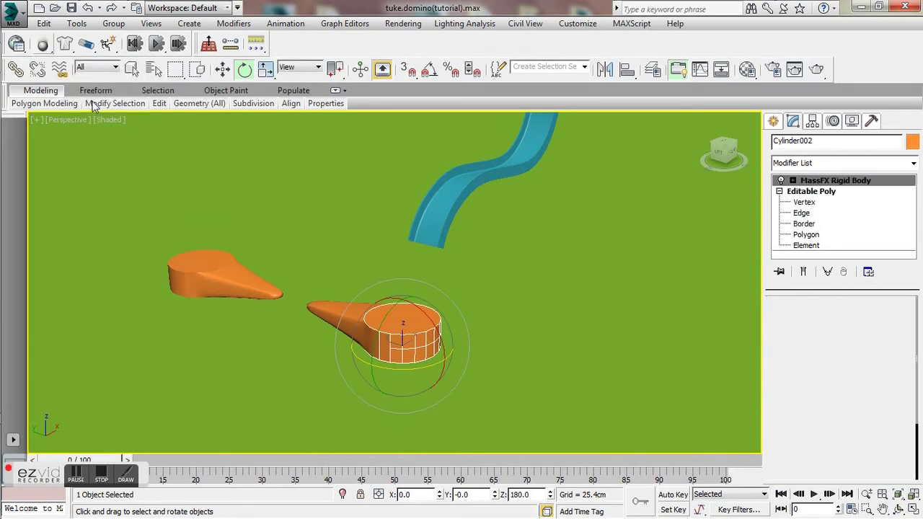
{"action": "left_click", "coordinate": [182, 268]}
{"action": "left_click_drag", "start_coordinate": [42, 45], "coordinate": [49, 107]}
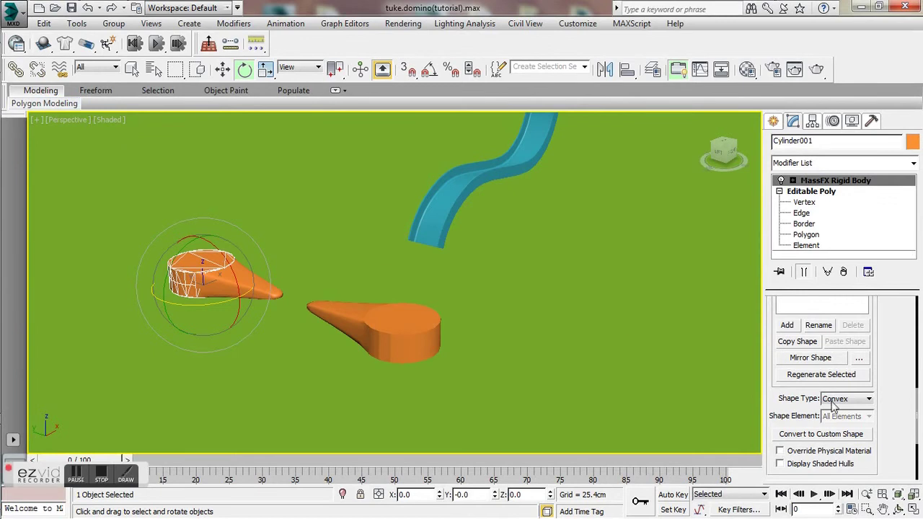
Review the physical shape types available for the nearer flipper's arm and choose Convex
{"action": "left_click", "coordinate": [365, 310]}
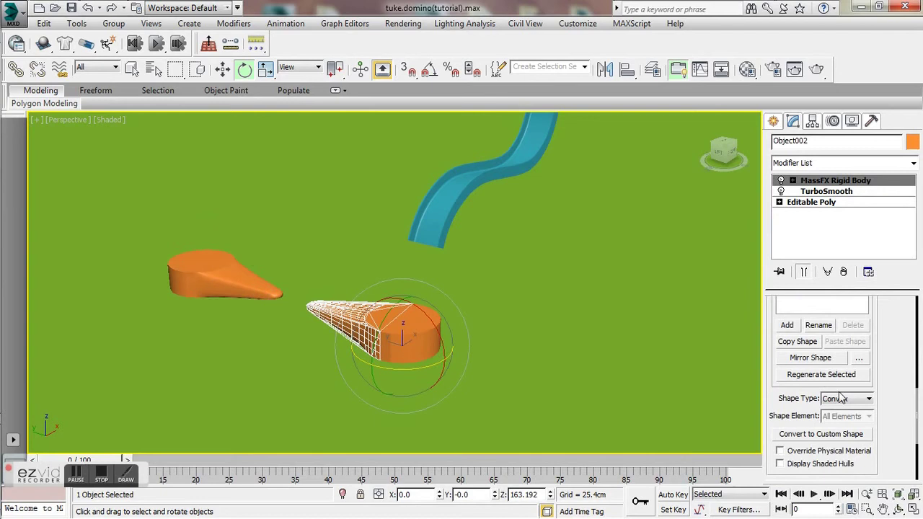
{"action": "left_click", "coordinate": [840, 398]}
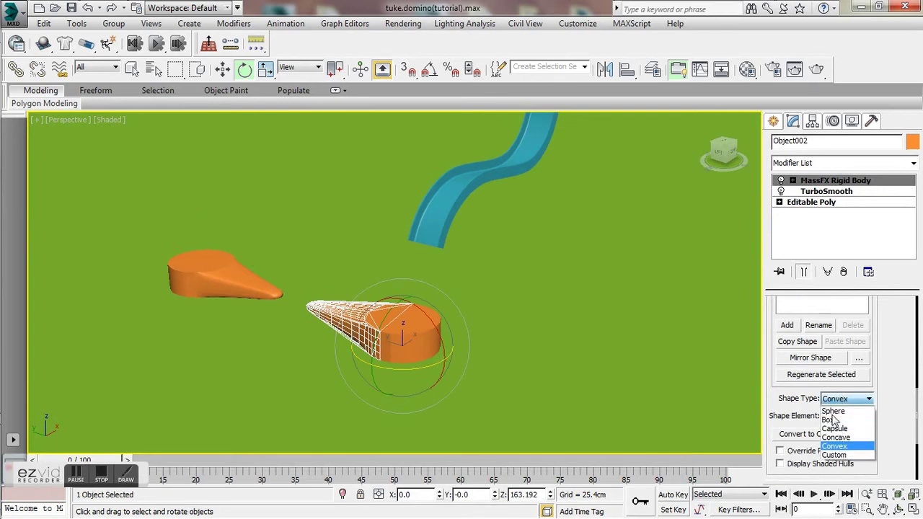
{"action": "left_click", "coordinate": [845, 401]}
{"action": "left_click", "coordinate": [842, 401]}
{"action": "left_click", "coordinate": [837, 448]}
Select the outermost domino on the highest platform and enable Until Frame for its kinematic rigid body
{"action": "middle_click_drag", "start_coordinate": [396, 336], "coordinate": [364, 368]}
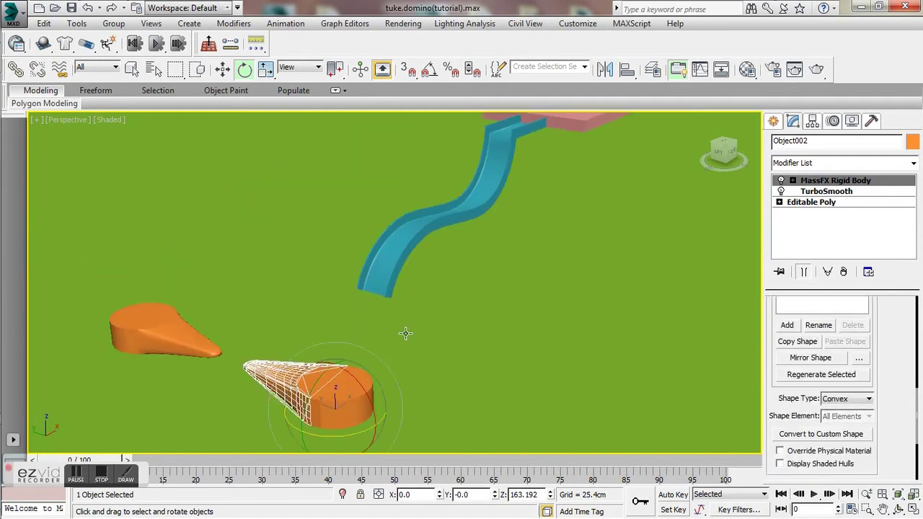
{"action": "scroll", "coordinate": [406, 334], "scroll_direction": "down", "scroll_amount": 5}
{"action": "scroll", "coordinate": [408, 333], "scroll_direction": "up", "scroll_amount": 3}
{"action": "scroll", "coordinate": [431, 309], "scroll_direction": "down", "scroll_amount": 2}
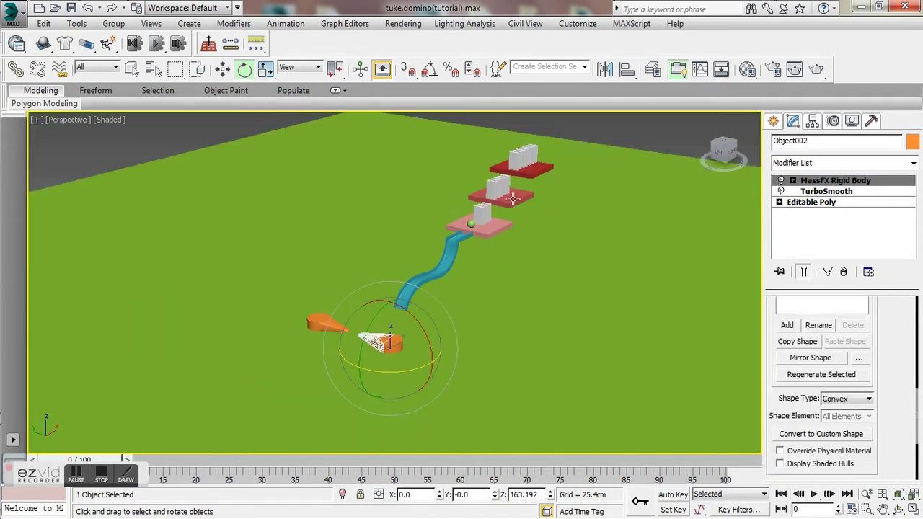
{"action": "left_click", "coordinate": [734, 151]}
{"action": "middle_click_drag", "start_coordinate": [637, 233], "coordinate": [383, 316]}
{"action": "scroll", "coordinate": [321, 382], "scroll_direction": "up", "scroll_amount": 4}
{"action": "scroll", "coordinate": [744, 231], "scroll_direction": "up", "scroll_amount": 3}
{"action": "middle_click_drag", "start_coordinate": [711, 256], "coordinate": [362, 432]}
{"action": "middle_click_drag", "start_coordinate": [461, 330], "coordinate": [381, 321]}
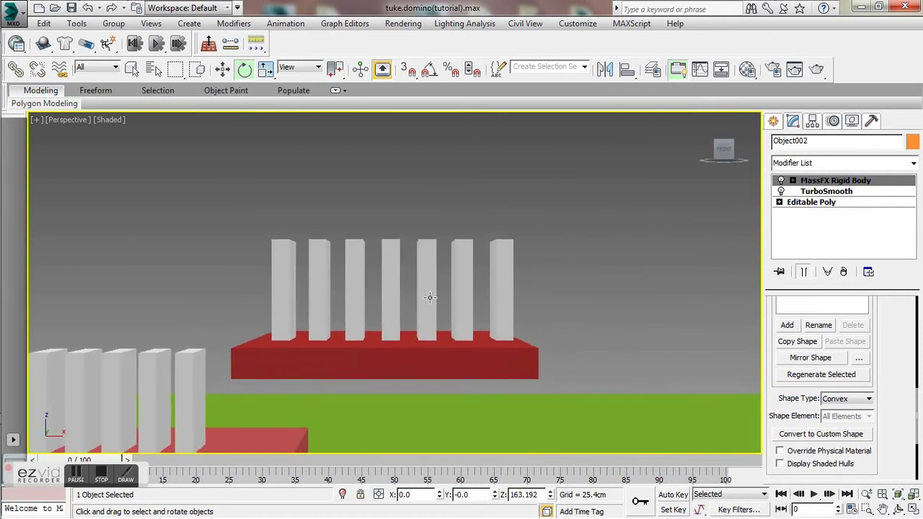
{"action": "left_click", "coordinate": [500, 301]}
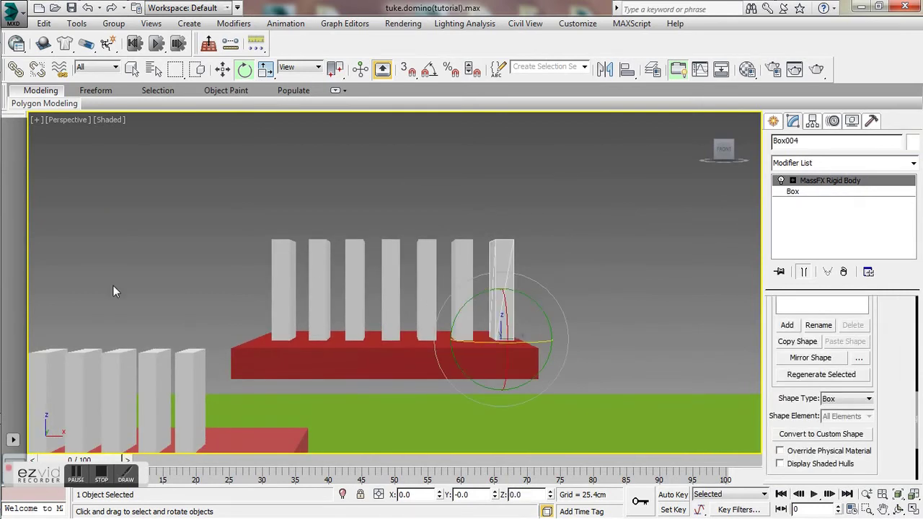
{"action": "left_click", "coordinate": [222, 69]}
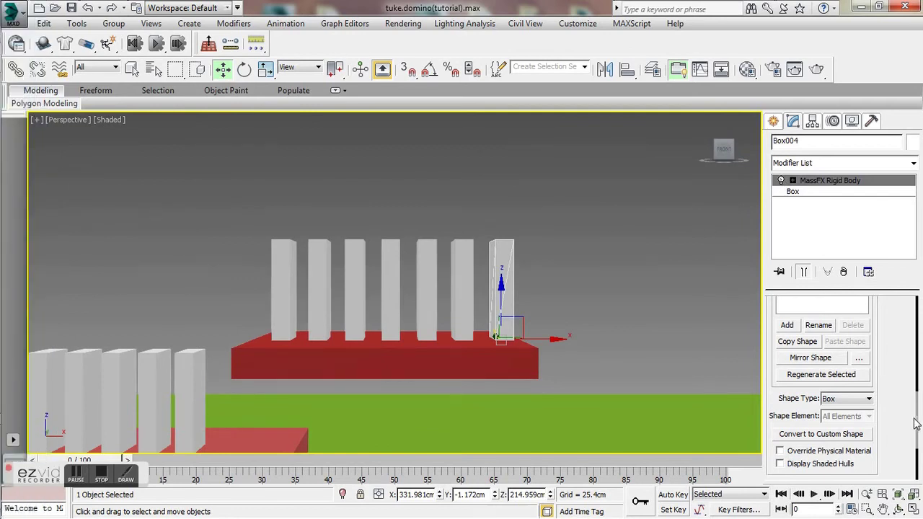
{"action": "left_click_drag", "start_coordinate": [918, 425], "coordinate": [921, 306]}
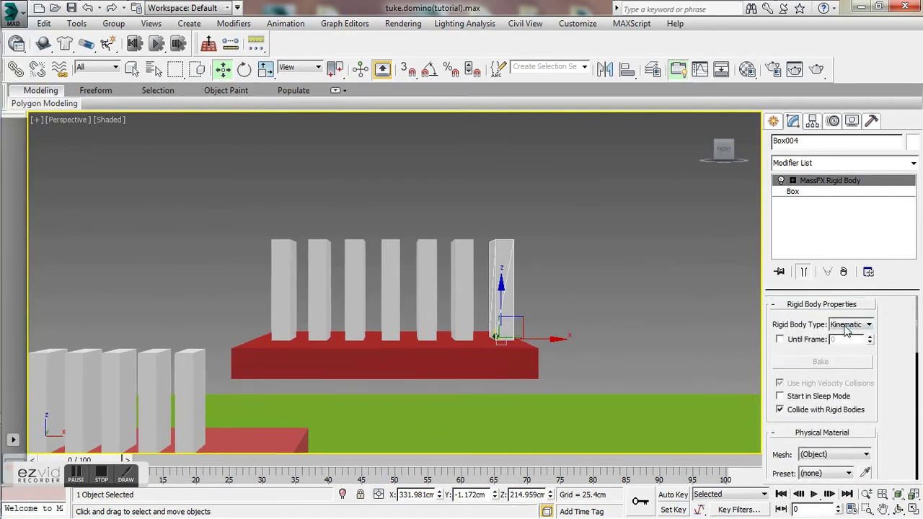
{"action": "left_click", "coordinate": [780, 339]}
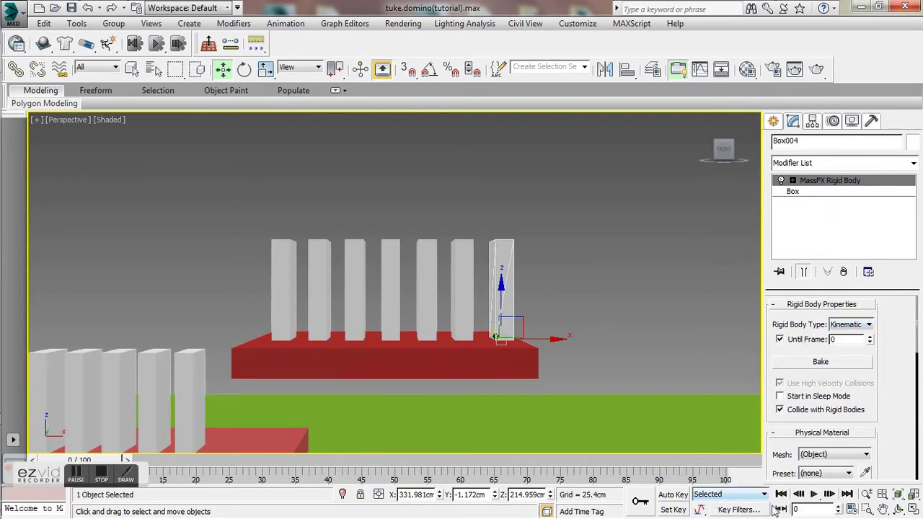
Set the animation's end time to frame 350 in the time configuration
{"action": "left_click", "coordinate": [851, 510]}
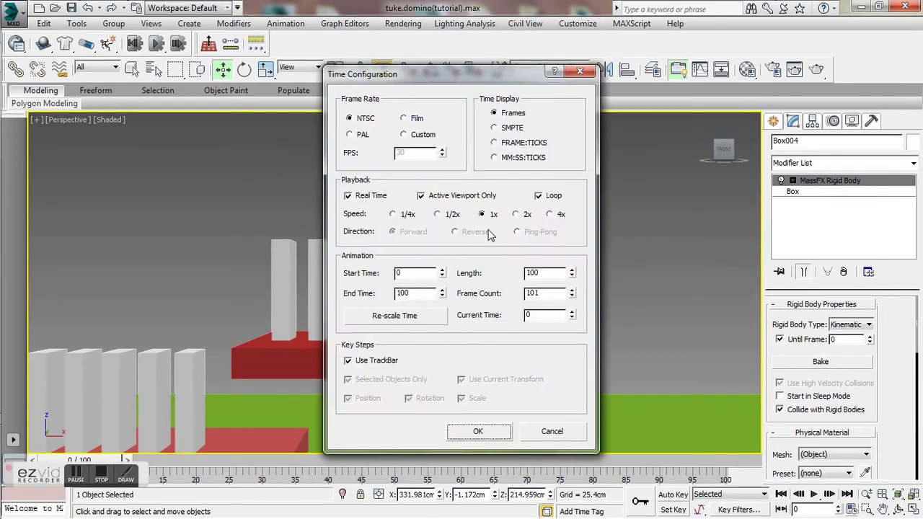
{"action": "double_click", "coordinate": [425, 294]}
{"action": "type", "text": "350"}
{"action": "left_click", "coordinate": [478, 430]}
With Auto Key on at frame 5, rotate the outermost domino about -13.2° around Y so it leans against its neighbour
{"action": "left_click_drag", "start_coordinate": [94, 464], "coordinate": [103, 469]}
{"action": "key", "text": "w"}
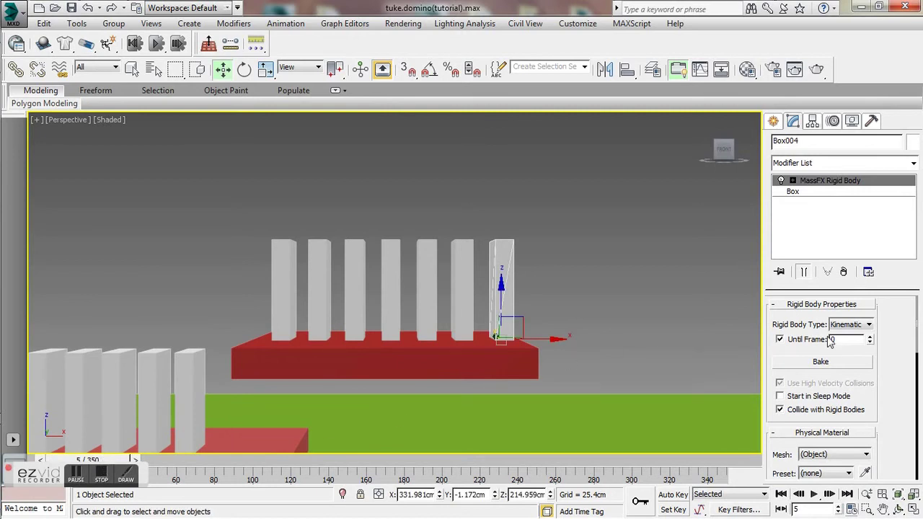
{"action": "left_click", "coordinate": [246, 71]}
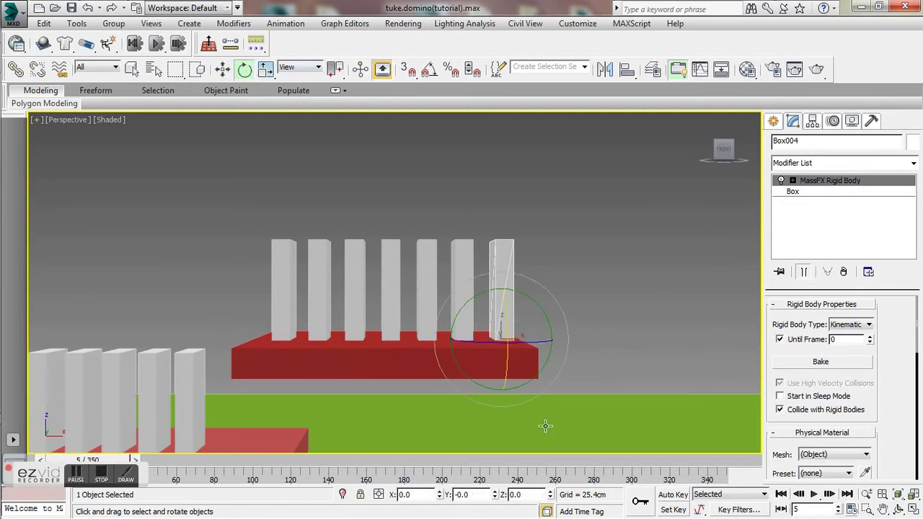
{"action": "left_click", "coordinate": [662, 494]}
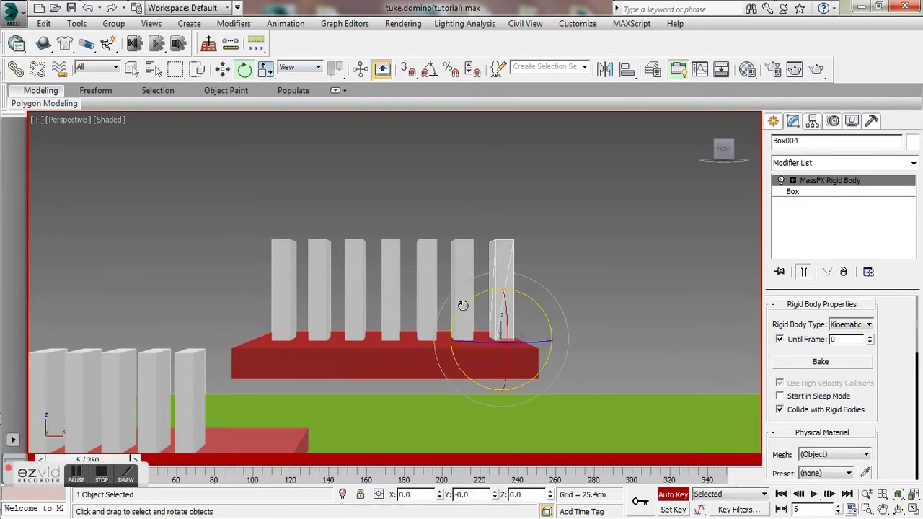
{"action": "left_click_drag", "start_coordinate": [461, 308], "coordinate": [452, 321]}
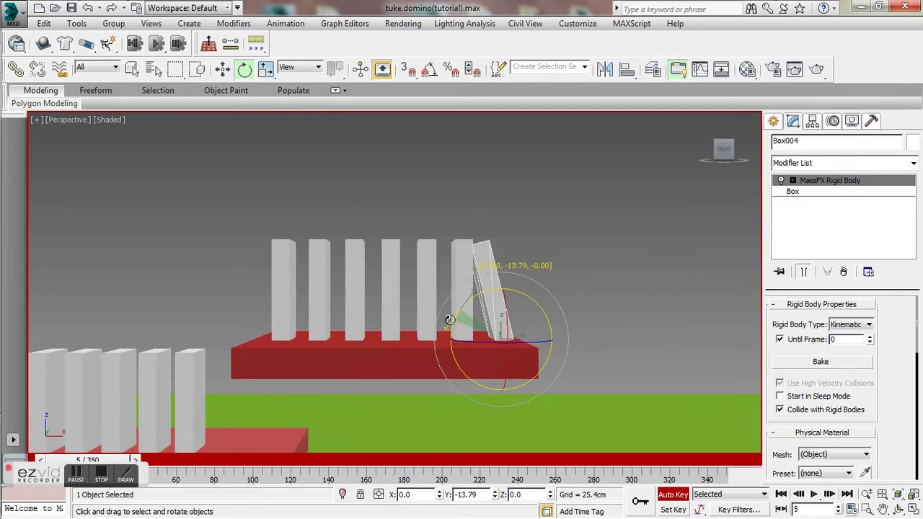
{"action": "scroll", "coordinate": [473, 319], "scroll_direction": "up", "scroll_amount": 3}
{"action": "left_click_drag", "start_coordinate": [539, 316], "coordinate": [541, 323]}
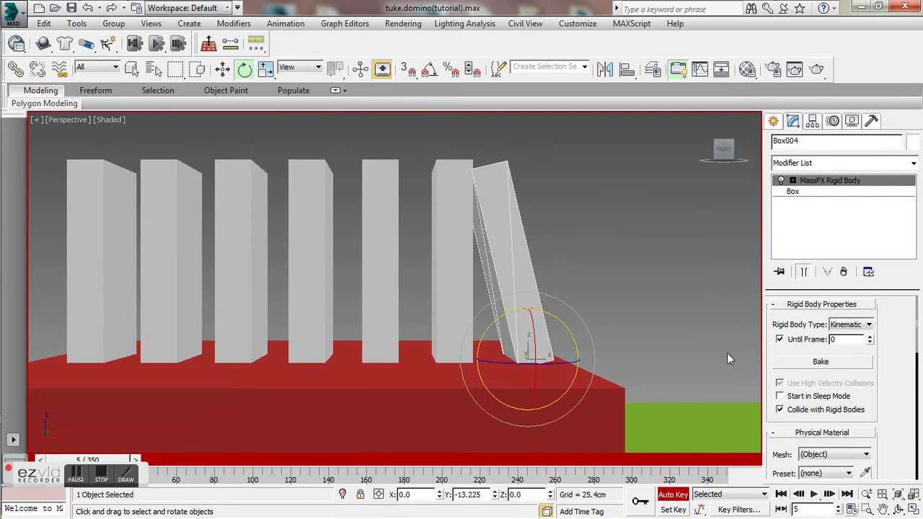
Keep the leaning domino kinematic until frame 5 and turn off Auto Key
{"action": "left_click_drag", "start_coordinate": [847, 339], "coordinate": [779, 340]}
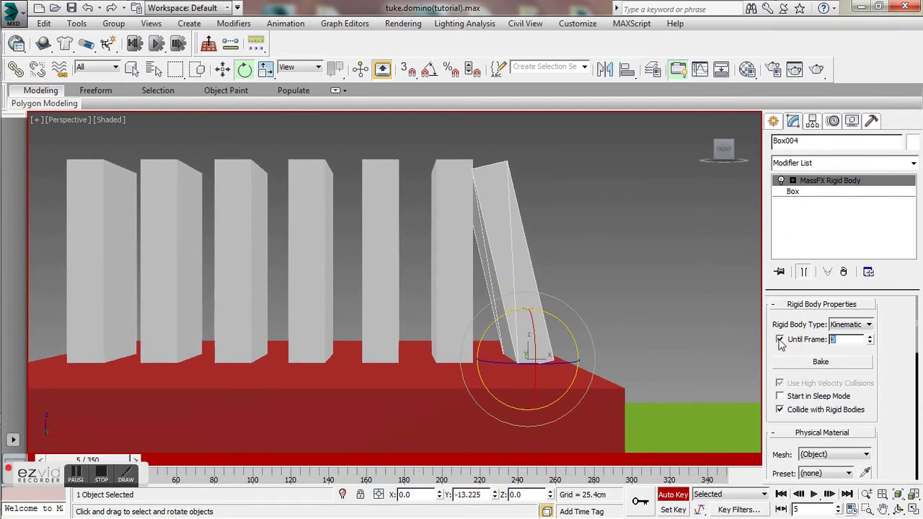
{"action": "type", "text": "5"}
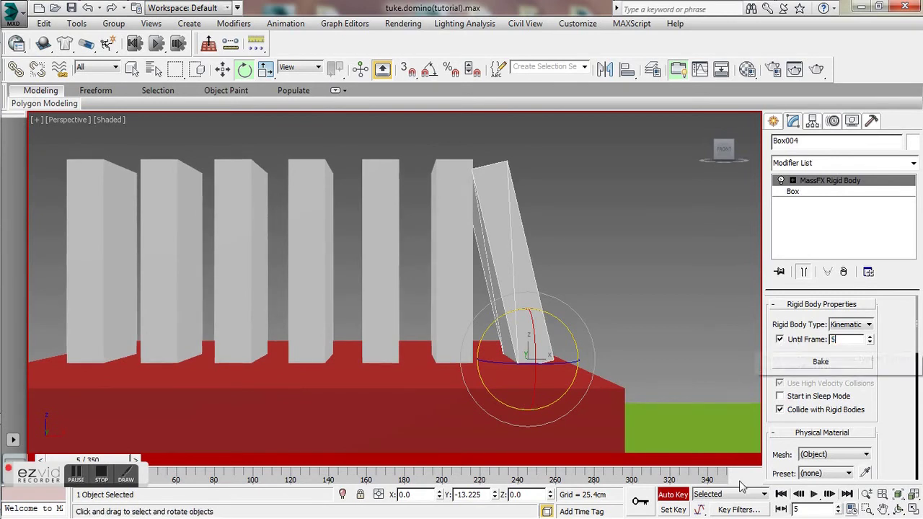
{"action": "left_click", "coordinate": [669, 497]}
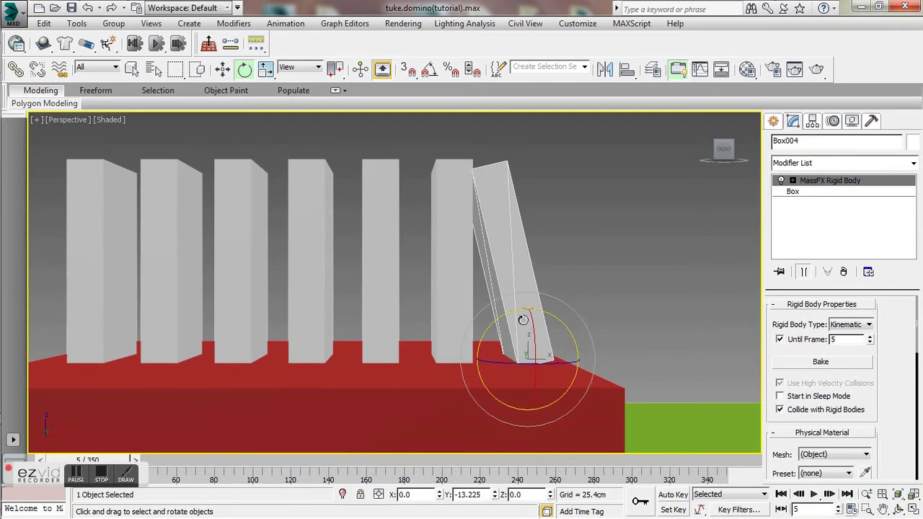
Try to move the leaning domino's pivot point without moving the object, and undo the move
{"action": "left_click", "coordinate": [811, 123]}
{"action": "left_click", "coordinate": [835, 223]}
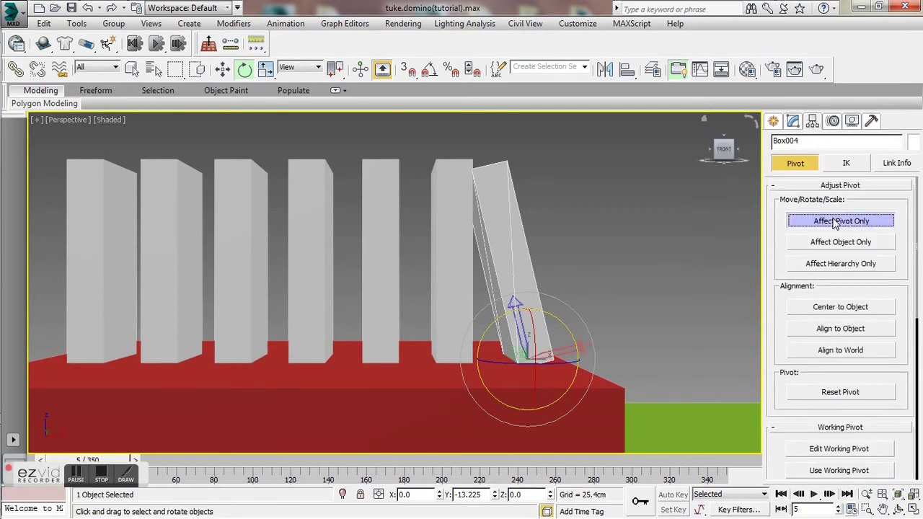
{"action": "left_click", "coordinate": [222, 69]}
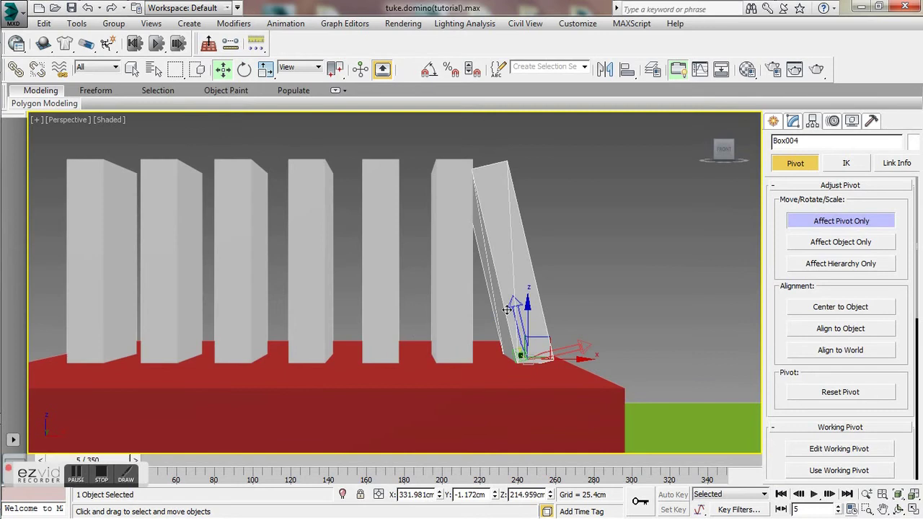
{"action": "left_click_drag", "start_coordinate": [529, 321], "coordinate": [510, 333]}
{"action": "key", "text": "ctrl+z"}
{"action": "left_click", "coordinate": [825, 222]}
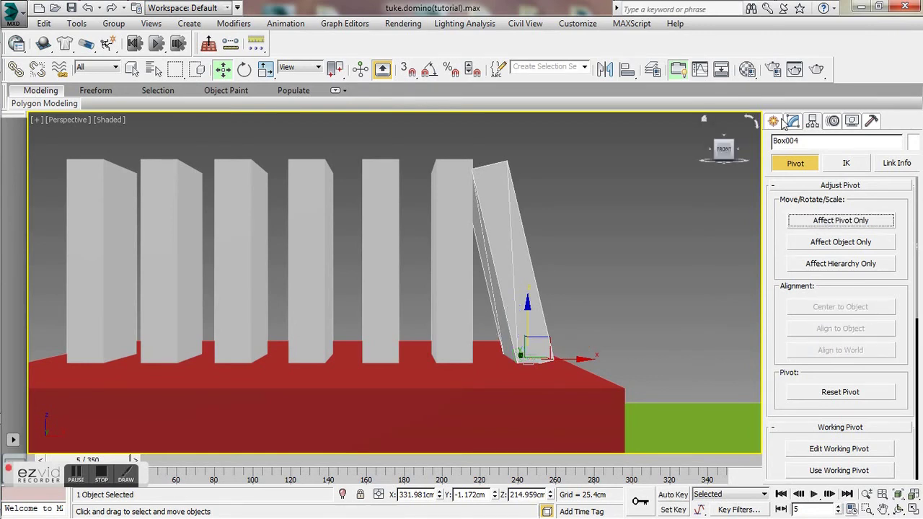
Return to frame 0 and play back the keyframed domino tilt with the whole domino run in view
{"action": "left_click", "coordinate": [773, 121]}
{"action": "left_click_drag", "start_coordinate": [101, 462], "coordinate": [37, 445]}
{"action": "key", "text": "w"}
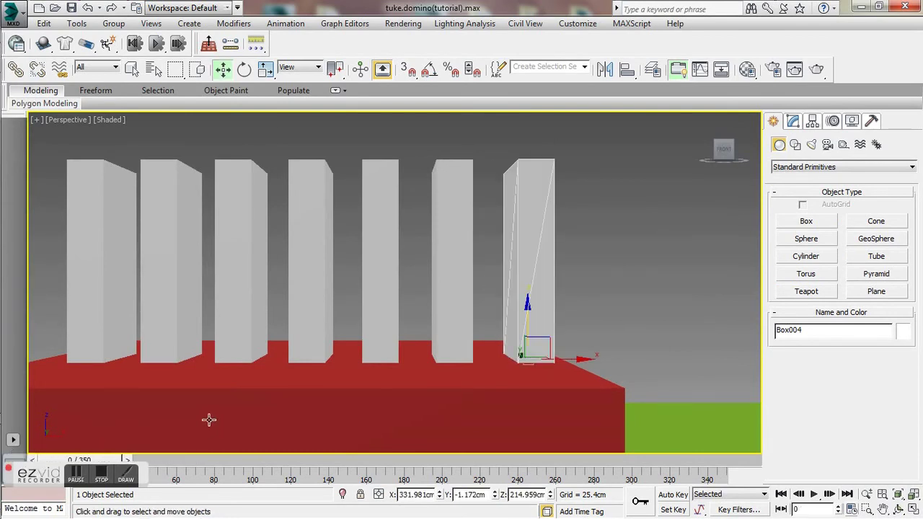
{"action": "middle_click_drag", "start_coordinate": [185, 311], "coordinate": [239, 338], "text": "alt"}
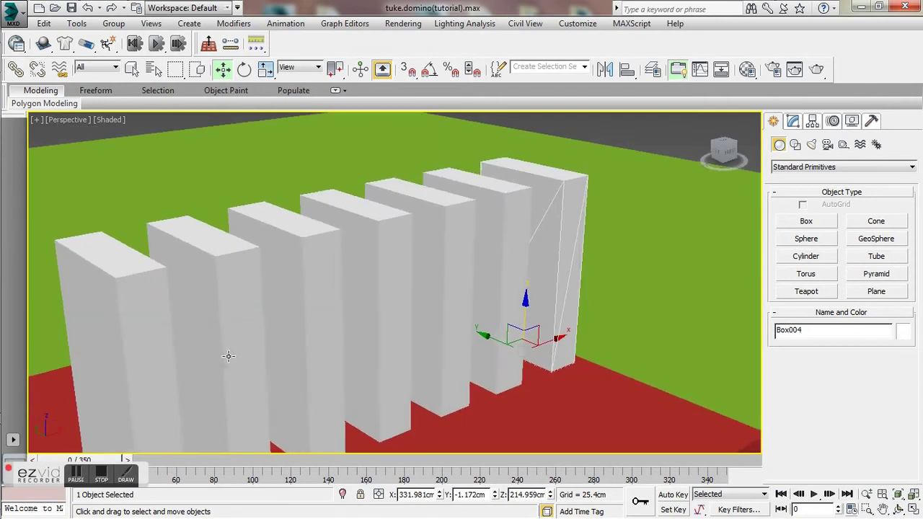
{"action": "middle_click_drag", "start_coordinate": [340, 364], "coordinate": [412, 239]}
{"action": "scroll", "coordinate": [400, 252], "scroll_direction": "down", "scroll_amount": 8}
{"action": "middle_click_drag", "start_coordinate": [323, 305], "coordinate": [443, 211]}
{"action": "middle_click_drag", "start_coordinate": [267, 399], "coordinate": [307, 385]}
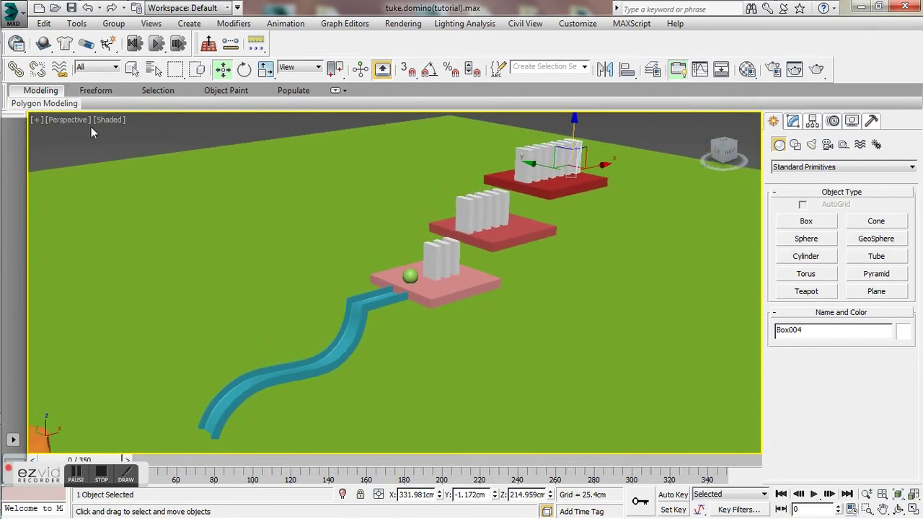
{"action": "left_click", "coordinate": [814, 495]}
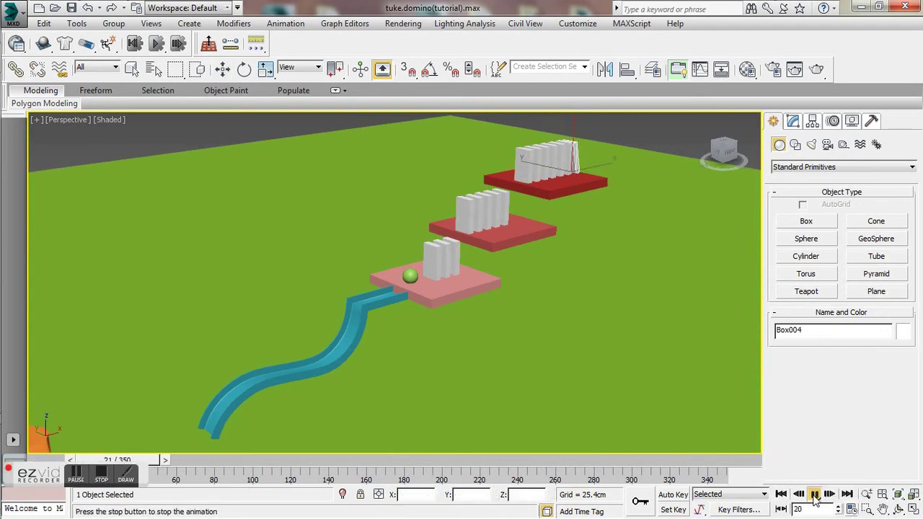
{"action": "left_click", "coordinate": [814, 495]}
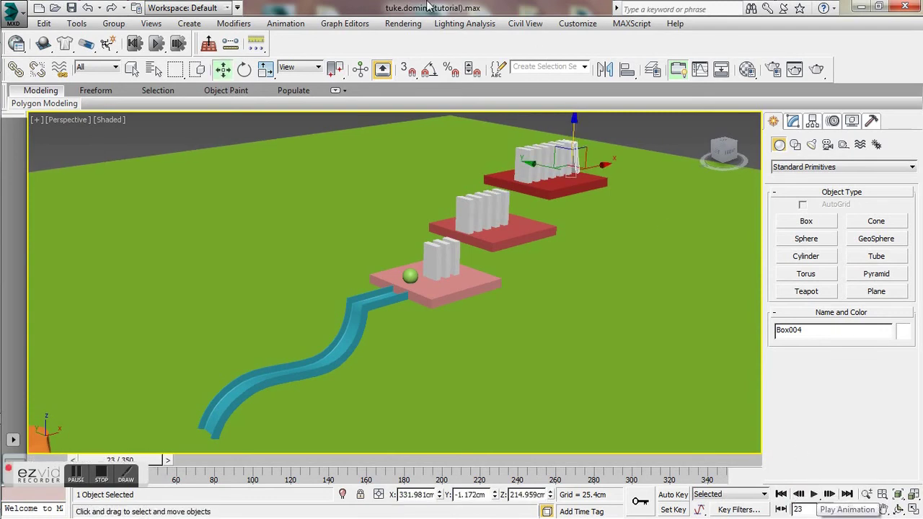
Rewind the timeline to frame 0, run the MassFX simulation and reset it
{"action": "left_click", "coordinate": [798, 495]}
{"action": "left_click", "coordinate": [798, 495]}
{"action": "left_click", "coordinate": [798, 495]}
{"action": "left_click", "coordinate": [781, 495]}
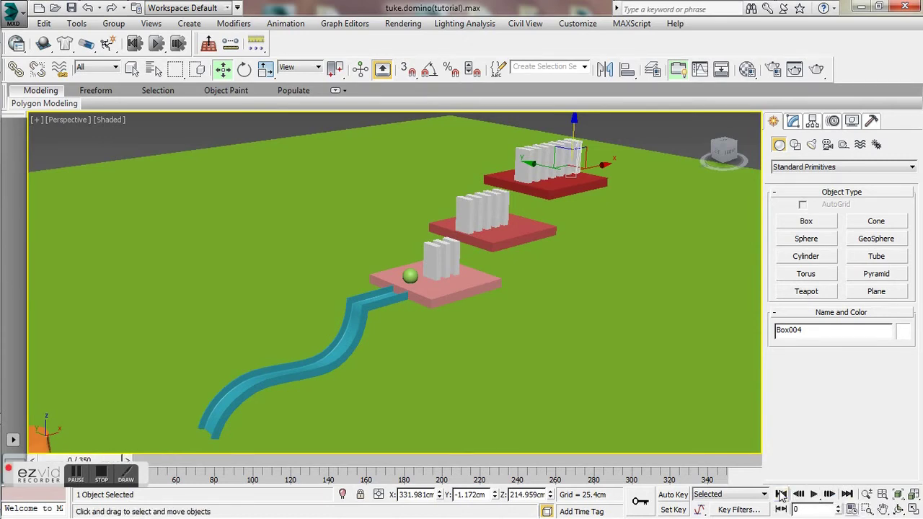
{"action": "left_click", "coordinate": [156, 45]}
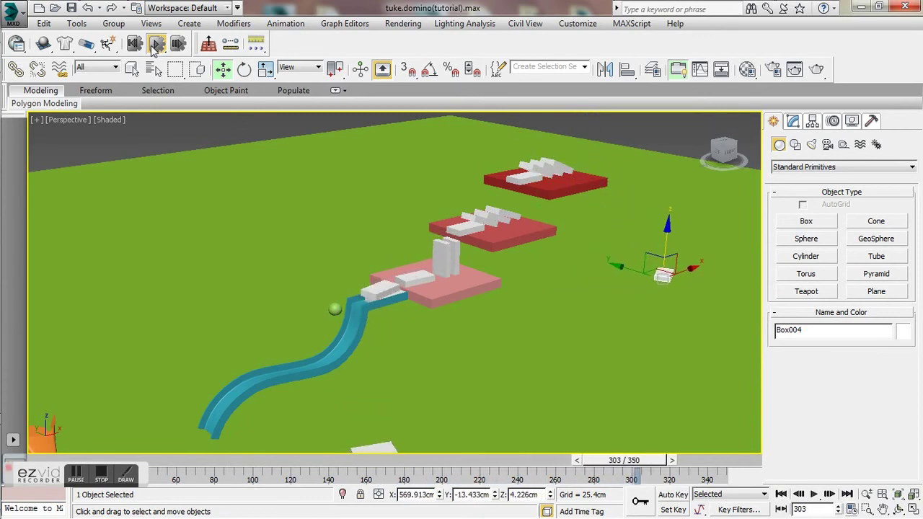
{"action": "left_click", "coordinate": [134, 44]}
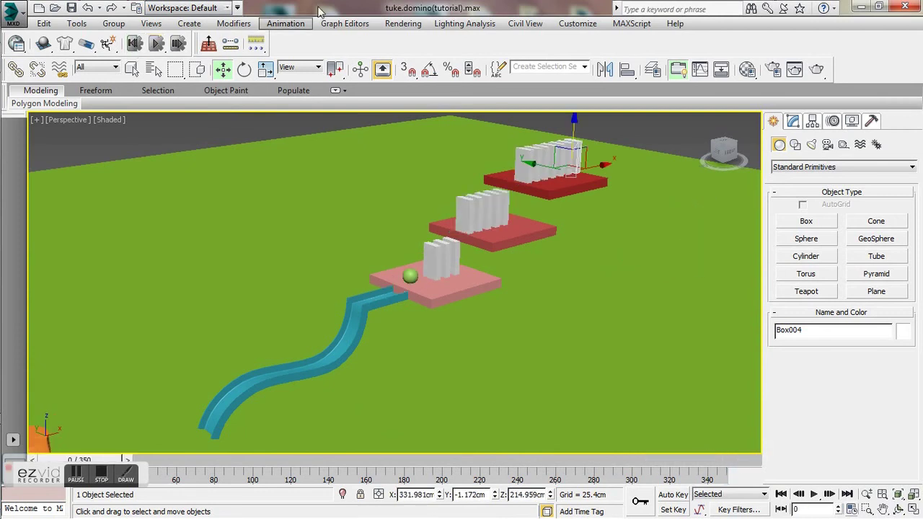
Delete the domino nearest the upper step on both the middle and the lowest platform
{"action": "left_click_drag", "start_coordinate": [730, 150], "coordinate": [732, 153]}
{"action": "left_click", "coordinate": [733, 153]}
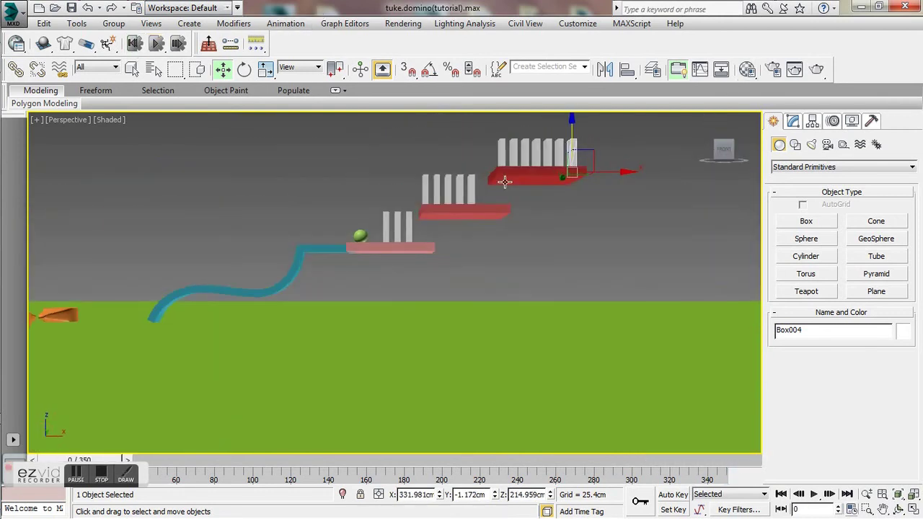
{"action": "middle_click_drag", "start_coordinate": [503, 182], "coordinate": [496, 264]}
{"action": "scroll", "coordinate": [497, 259], "scroll_direction": "up", "scroll_amount": 4}
{"action": "left_click", "coordinate": [429, 259]}
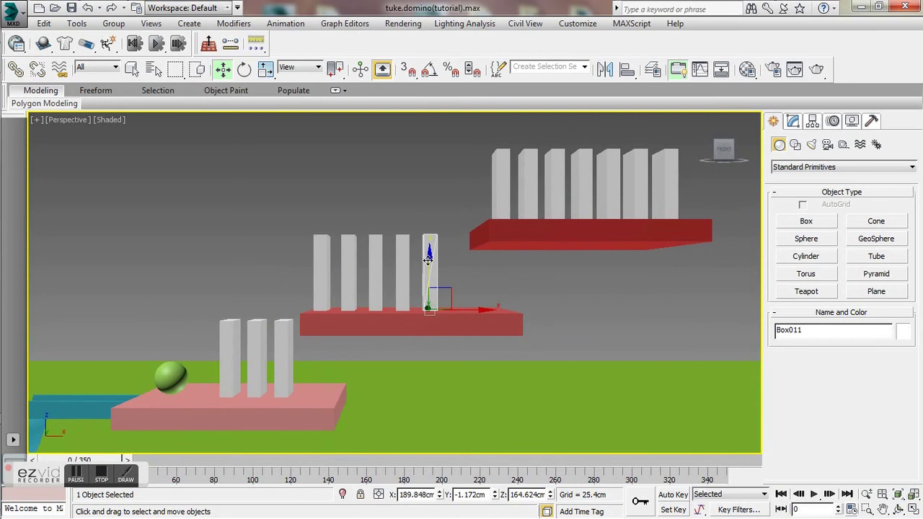
{"action": "key", "text": "Delete"}
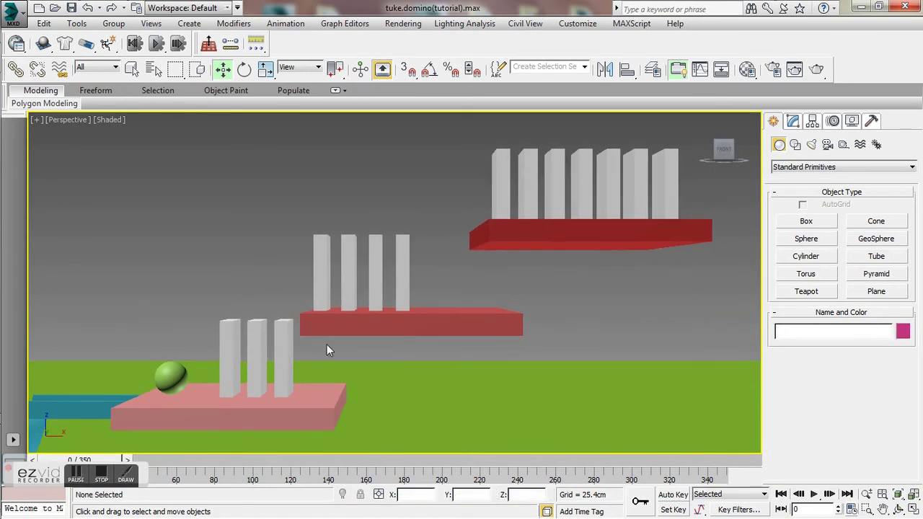
{"action": "left_click", "coordinate": [279, 350]}
{"action": "key", "text": "Delete"}
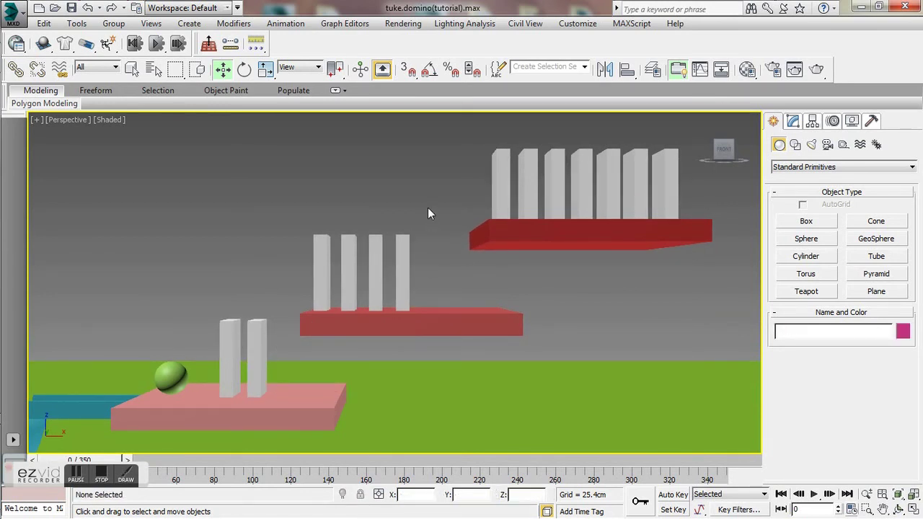
Shift the middle platform's four dominoes slightly along X toward the highest platform and select the lowest platform's two dominoes
{"action": "left_click_drag", "start_coordinate": [275, 279], "coordinate": [275, 279]}
{"action": "left_click_drag", "start_coordinate": [410, 273], "coordinate": [423, 274]}
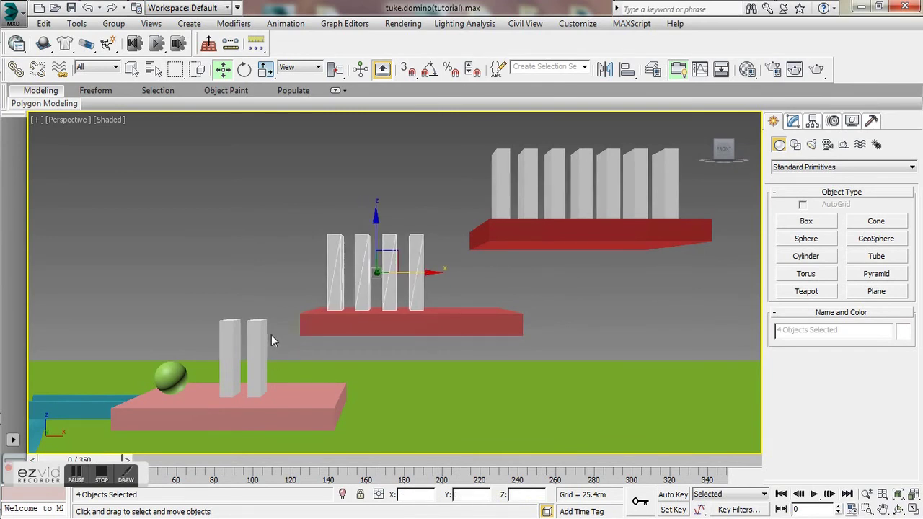
{"action": "left_click_drag", "start_coordinate": [220, 350], "coordinate": [220, 350]}
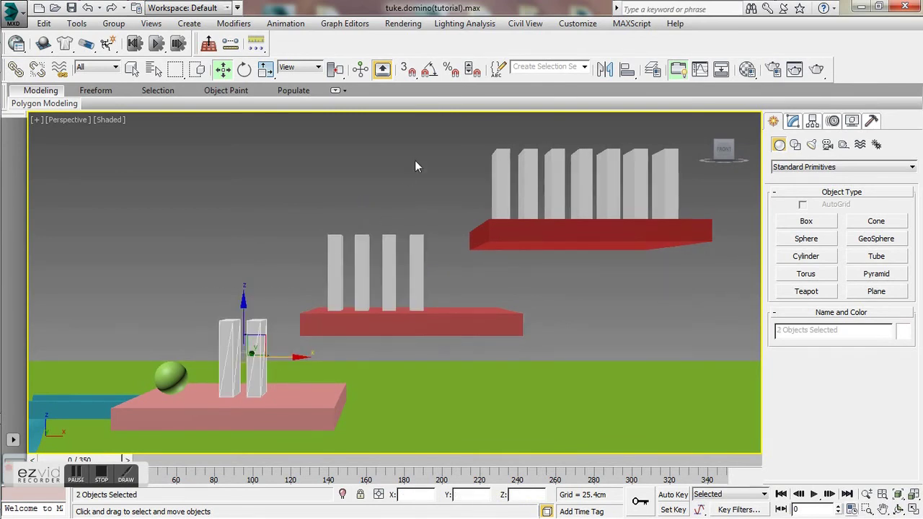
Clear the selection and run the MassFX simulation from frame 0 to check the changed domino layout
{"action": "left_click", "coordinate": [487, 186]}
{"action": "middle_click_drag", "start_coordinate": [205, 309], "coordinate": [294, 244], "text": "alt"}
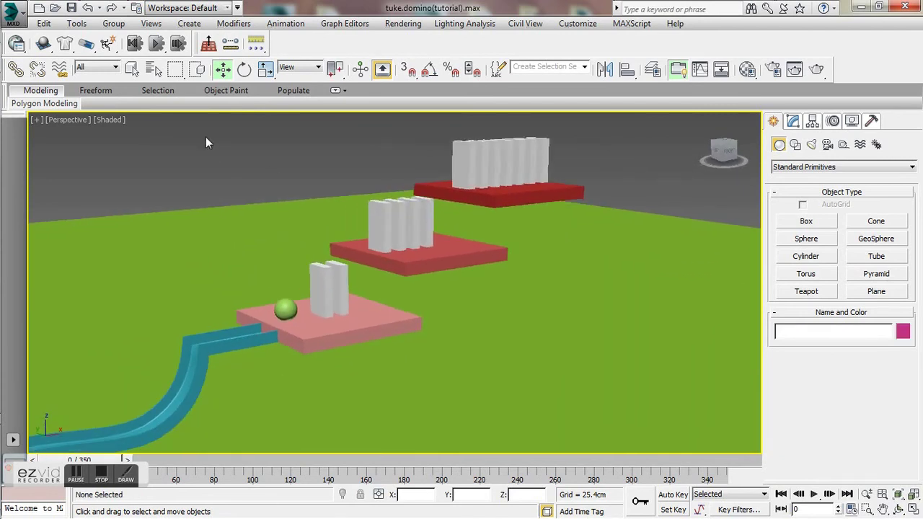
{"action": "left_click", "coordinate": [157, 43]}
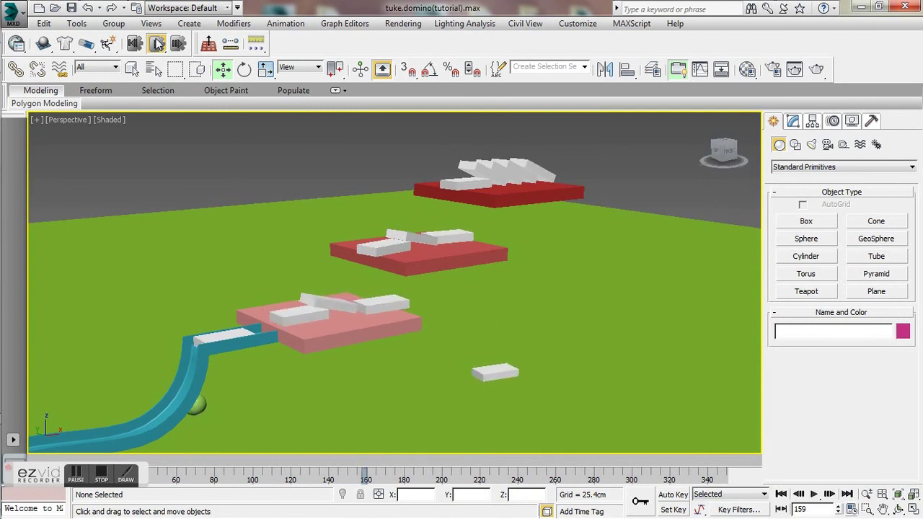
Delete the two dominoes on the lowest platform, and run and reset the MassFX simulation without them
{"action": "left_click", "coordinate": [137, 45]}
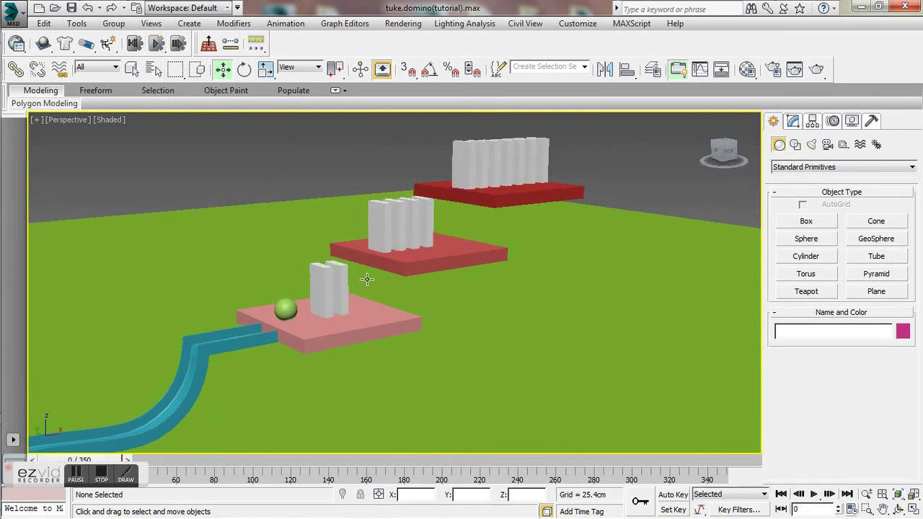
{"action": "left_click", "coordinate": [340, 275]}
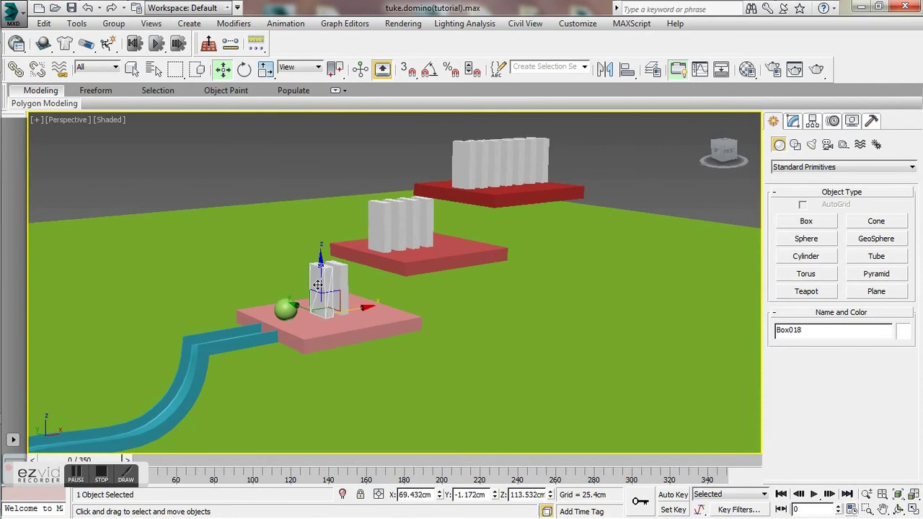
{"action": "key", "text": "Delete"}
{"action": "left_click", "coordinate": [336, 286]}
{"action": "key", "text": "Delete"}
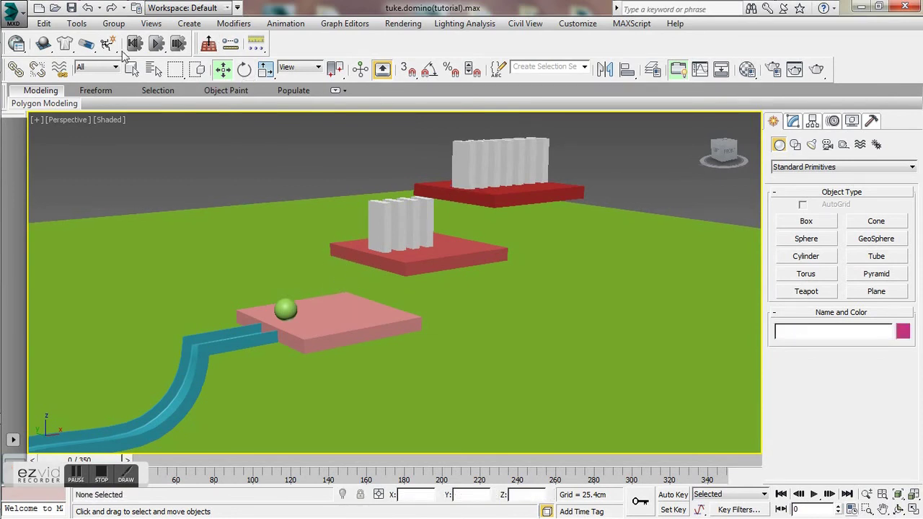
{"action": "left_click", "coordinate": [155, 44]}
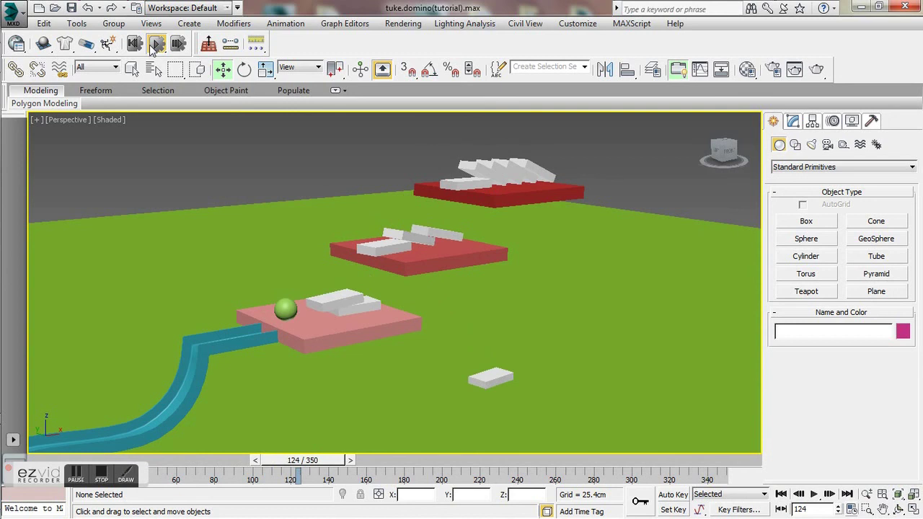
{"action": "left_click", "coordinate": [139, 44]}
Undo the last domino deletion, and run and reset the MassFX simulation again
{"action": "key", "text": "ctrl+z"}
{"action": "left_click", "coordinate": [222, 200]}
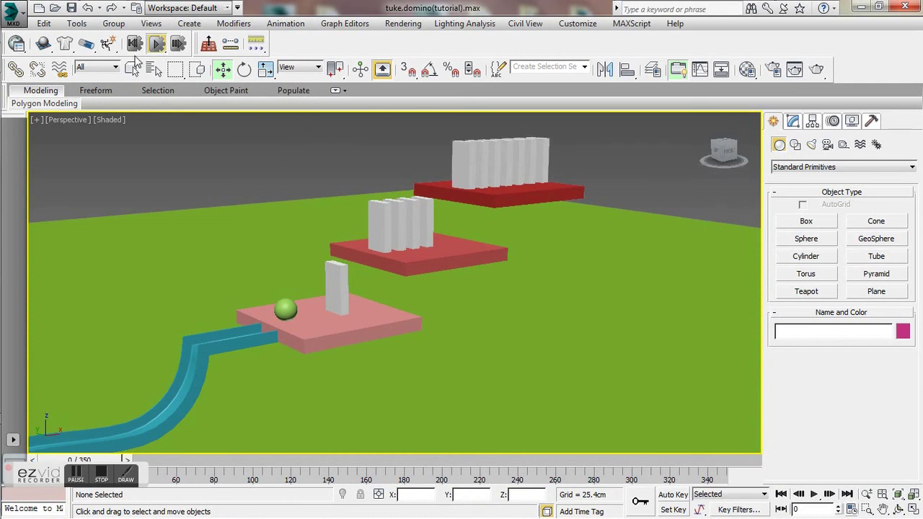
{"action": "left_click", "coordinate": [134, 43]}
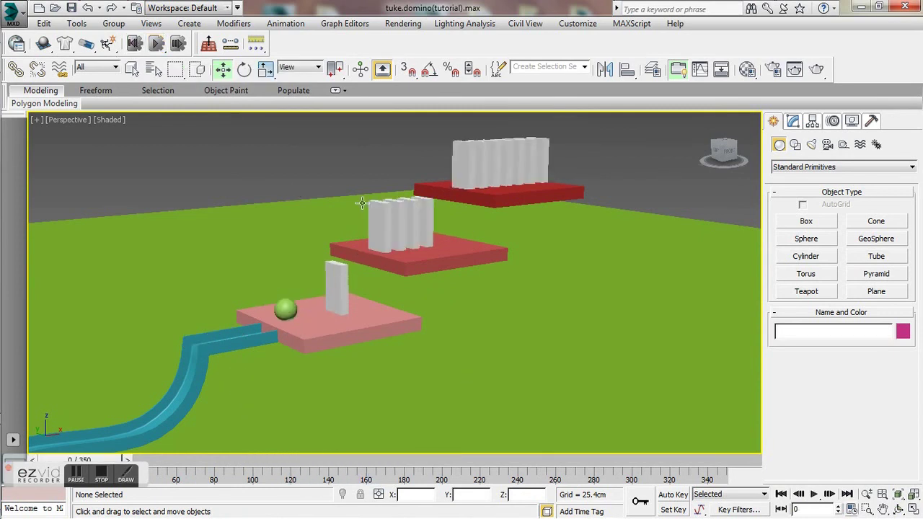
Delete the remaining domino on the lowest platform and the middle platform's domino nearest the highest platform
{"action": "left_click", "coordinate": [281, 308]}
{"action": "left_click", "coordinate": [330, 292]}
{"action": "key", "text": "Delete"}
{"action": "left_click", "coordinate": [286, 311]}
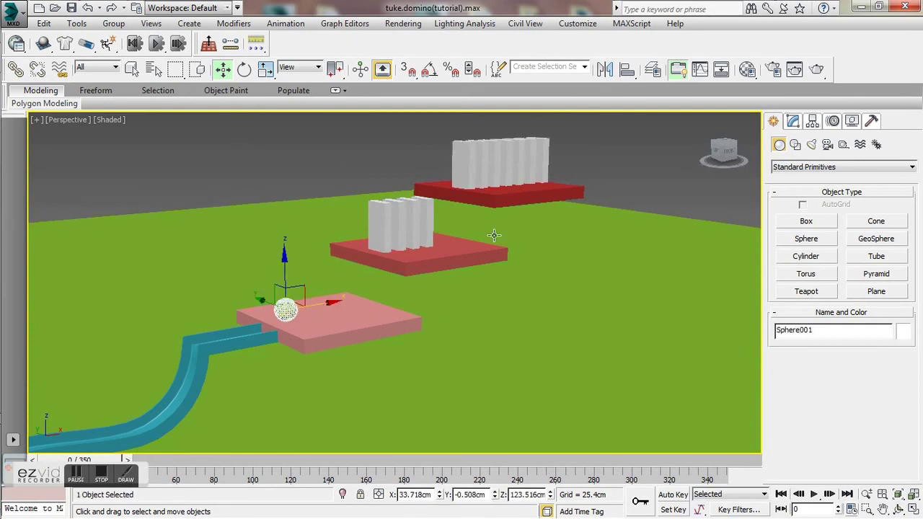
{"action": "left_click", "coordinate": [724, 154]}
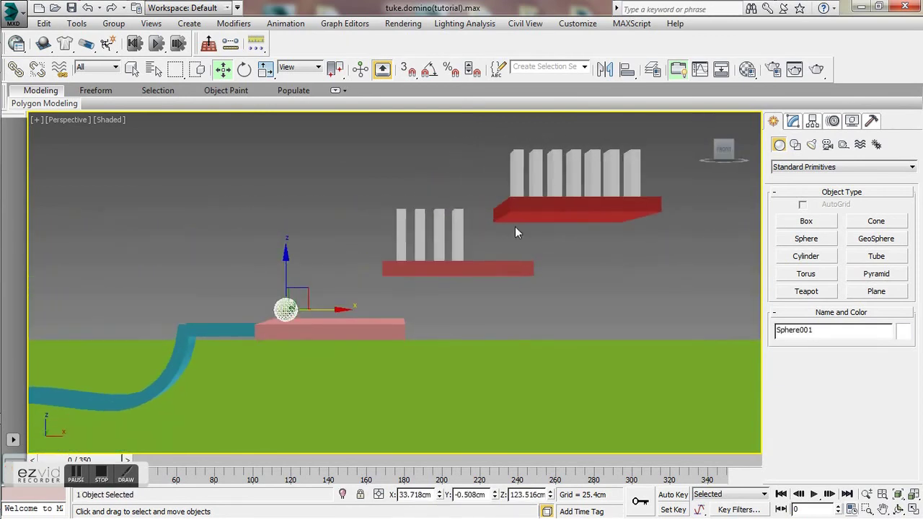
{"action": "middle_click_drag", "start_coordinate": [515, 227], "coordinate": [519, 290]}
{"action": "left_click", "coordinate": [464, 270]}
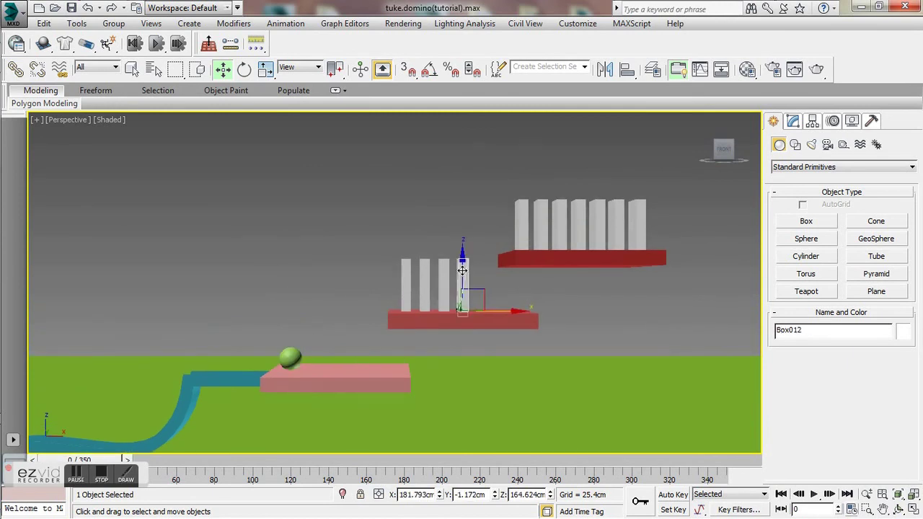
{"action": "key", "text": "Delete"}
Copy the middle platform's three dominoes down onto the lowest platform
{"action": "left_click_drag", "start_coordinate": [356, 313], "coordinate": [356, 313]}
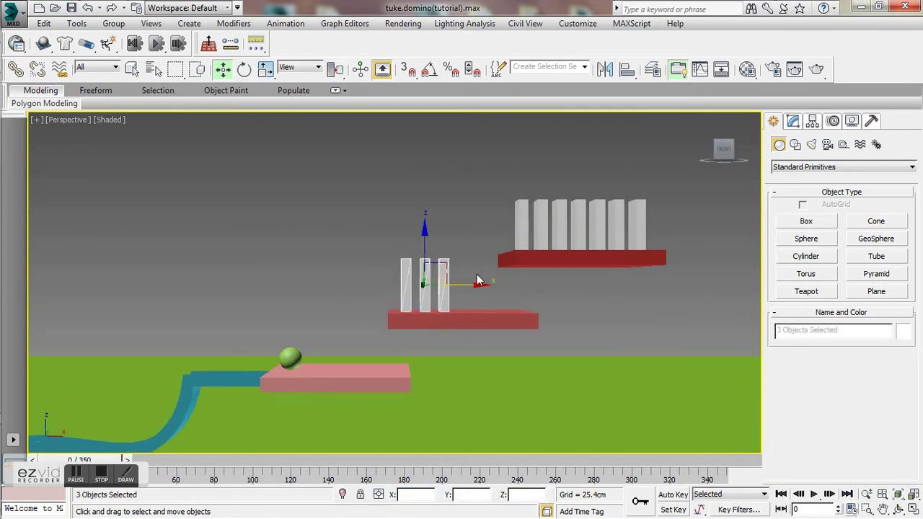
{"action": "left_click_drag", "start_coordinate": [474, 285], "coordinate": [389, 289]}
{"action": "key", "text": "ctrl+z"}
{"action": "key", "text": "Return"}
{"action": "left_click_drag", "start_coordinate": [342, 233], "coordinate": [341, 292]}
{"action": "middle_click_drag", "start_coordinate": [459, 308], "coordinate": [465, 269], "text": "alt"}
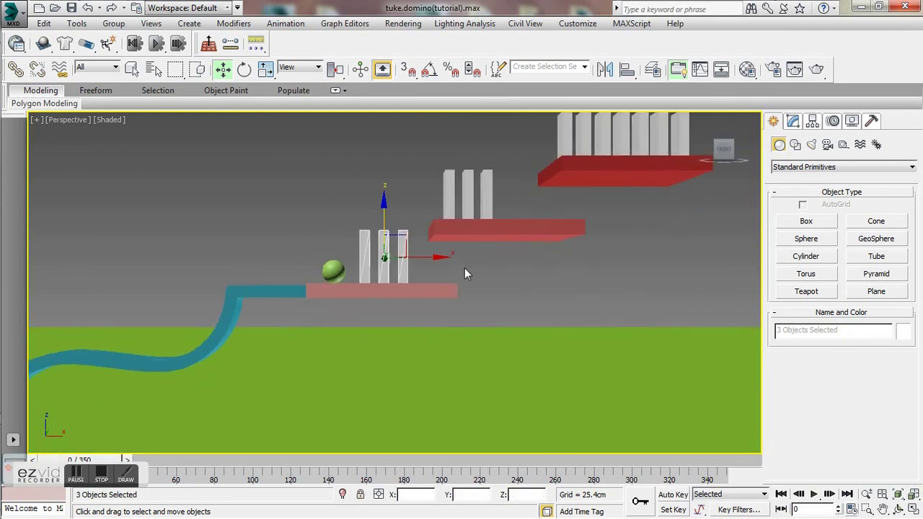
Move the three copied dominoes along X toward the ball and delete the one farthest from it
{"action": "left_click_drag", "start_coordinate": [424, 258], "coordinate": [410, 261]}
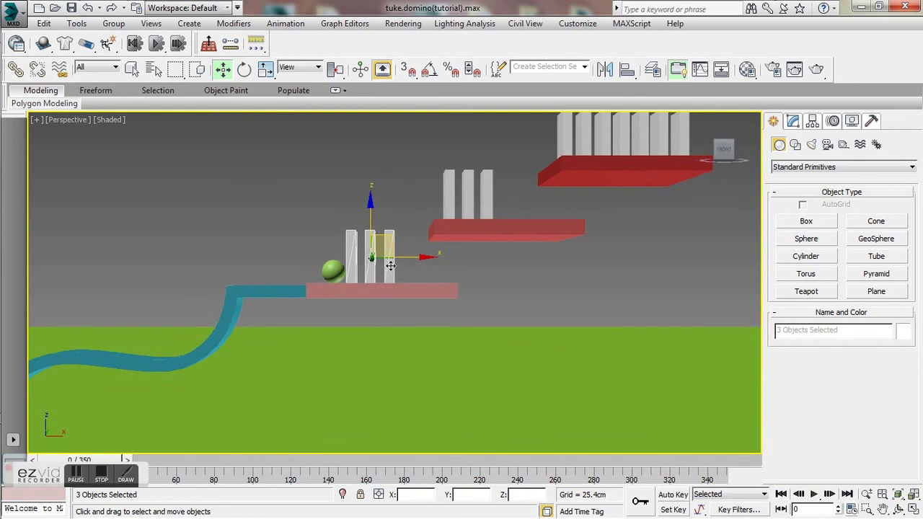
{"action": "left_click", "coordinate": [391, 267]}
{"action": "key", "text": "Delete"}
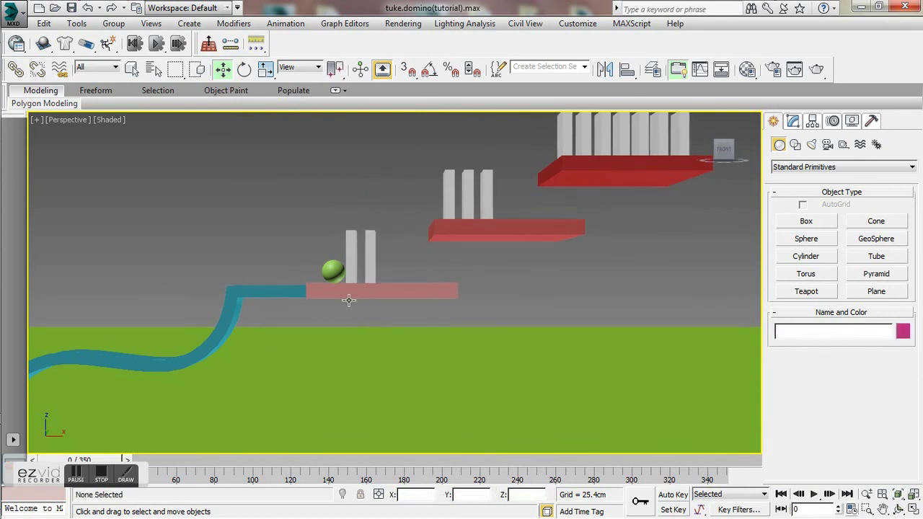
Shift the lowest platform's two dominoes slightly along X away from the ball
{"action": "left_click_drag", "start_coordinate": [333, 241], "coordinate": [333, 242]}
{"action": "left_click_drag", "start_coordinate": [397, 254], "coordinate": [408, 253]}
{"action": "mouse_move", "coordinate": [315, 267]}
{"action": "middle_mouse_down", "text": "alt"}
{"action": "mouse_move", "coordinate": [350, 283]}
{"action": "mouse_move", "coordinate": [308, 267]}
{"action": "middle_mouse_up", "text": "alt"}
{"action": "left_click", "coordinate": [308, 266]}
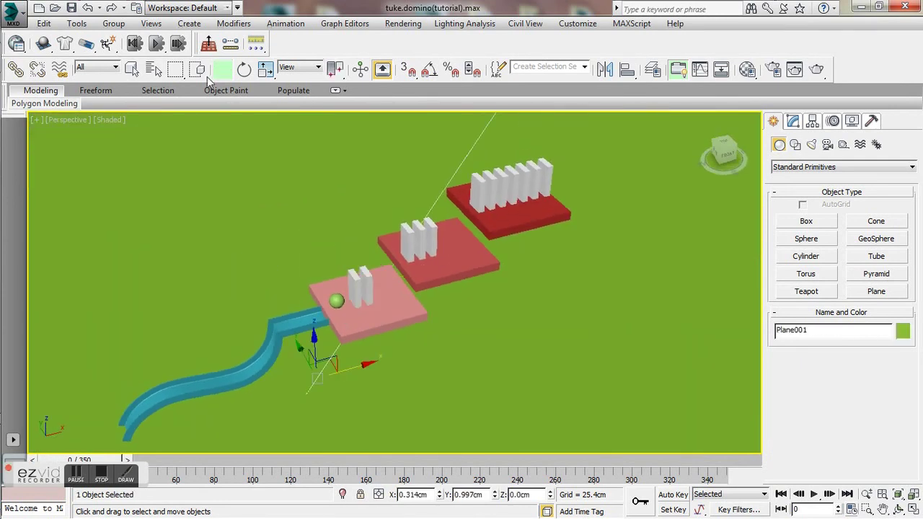
Run the MassFX simulation, follow the ball down the track toward the flippers, and reset it
{"action": "left_click", "coordinate": [155, 46]}
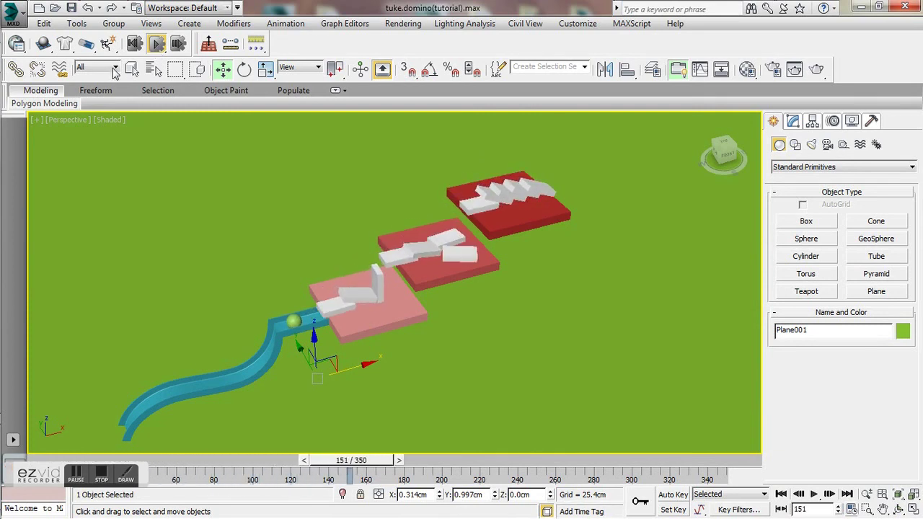
{"action": "middle_click_drag", "start_coordinate": [327, 376], "coordinate": [559, 271]}
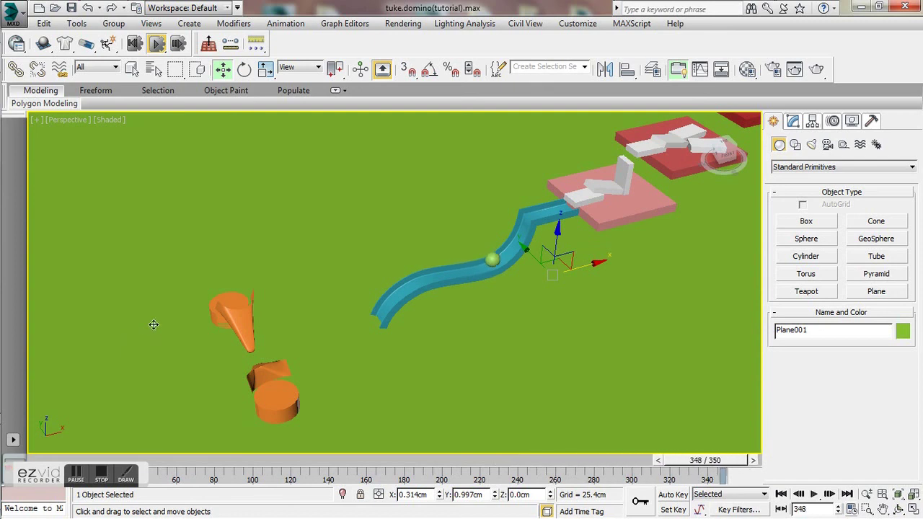
{"action": "middle_click_drag", "start_coordinate": [411, 330], "coordinate": [221, 396]}
{"action": "left_click", "coordinate": [134, 43]}
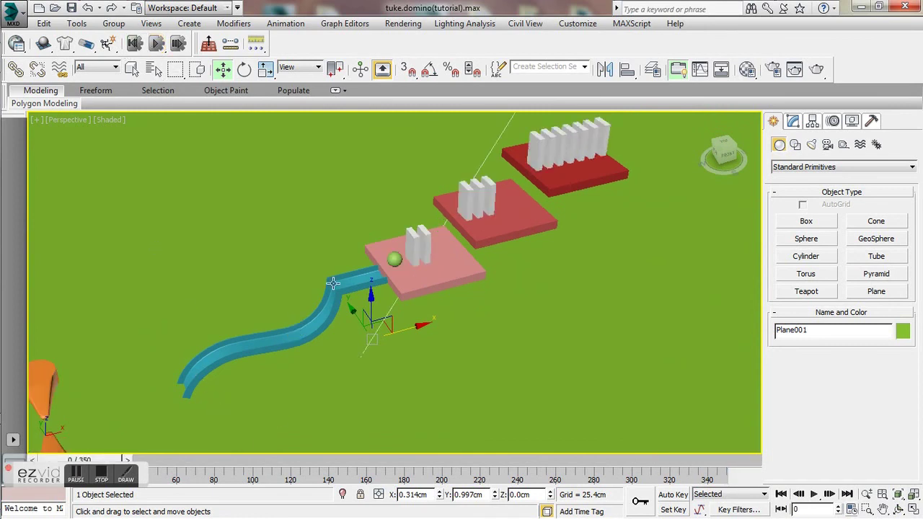
Show the physical material settings of the ball's MassFX Rigid Body modifier
{"action": "left_click", "coordinate": [393, 259]}
{"action": "left_click", "coordinate": [795, 121]}
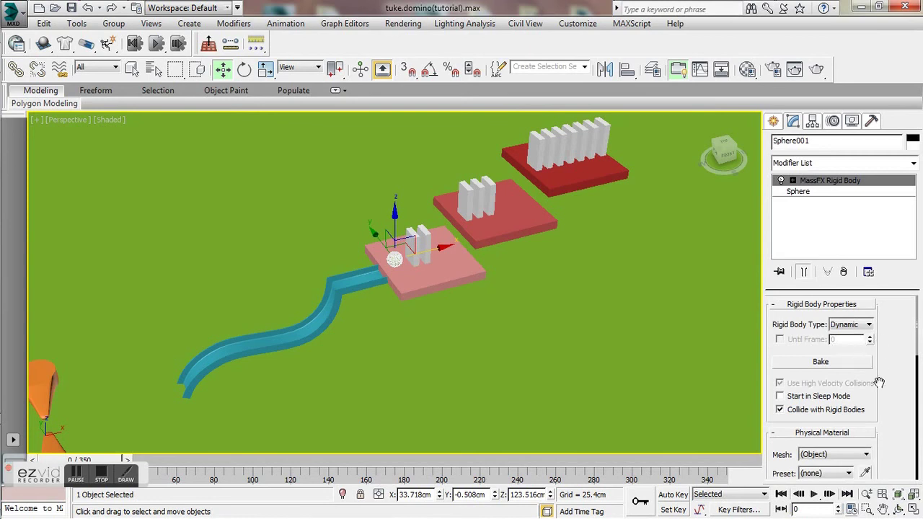
{"action": "left_click_drag", "start_coordinate": [914, 337], "coordinate": [899, 387]}
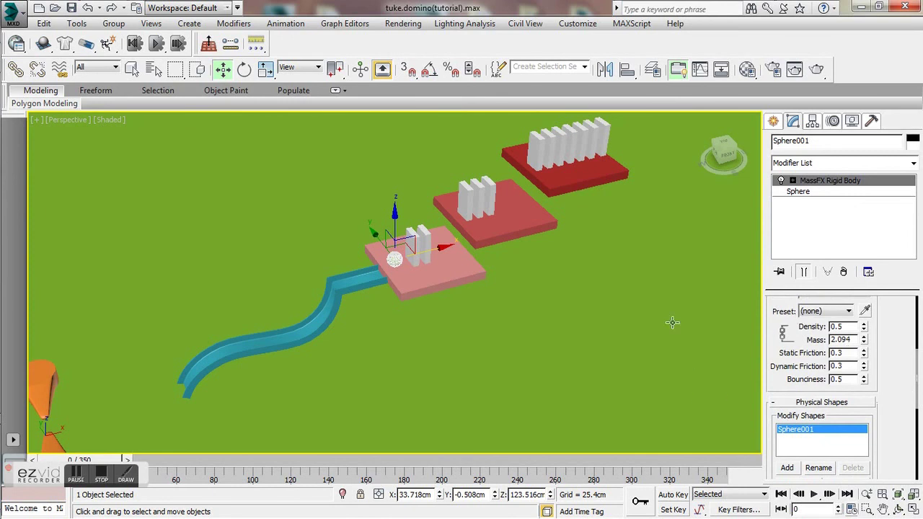